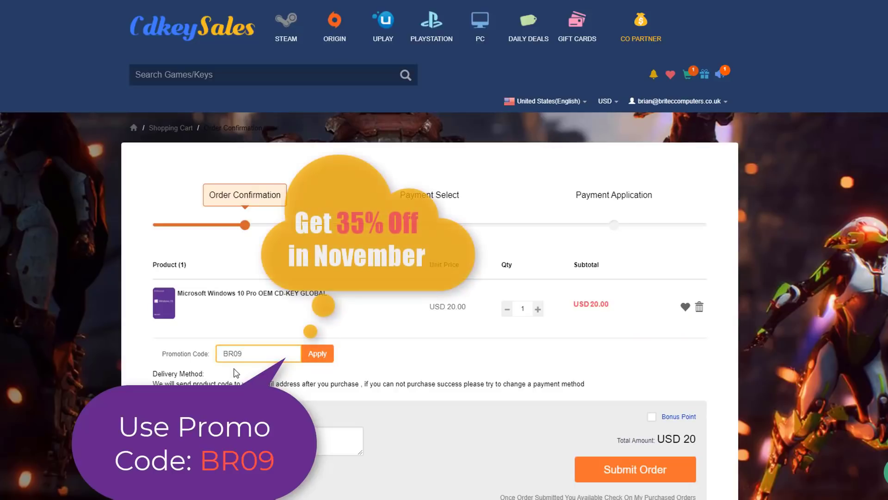
# Step: Apply promo code BR09 to cut the Windows 10 Pro key order to USD 15, then begin changing the product key
pyautogui.click(319, 356)
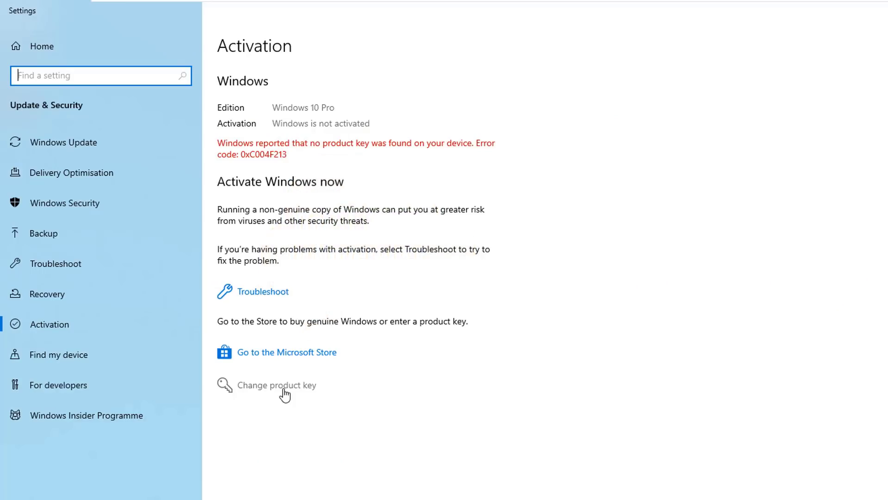
pyautogui.click(284, 393)
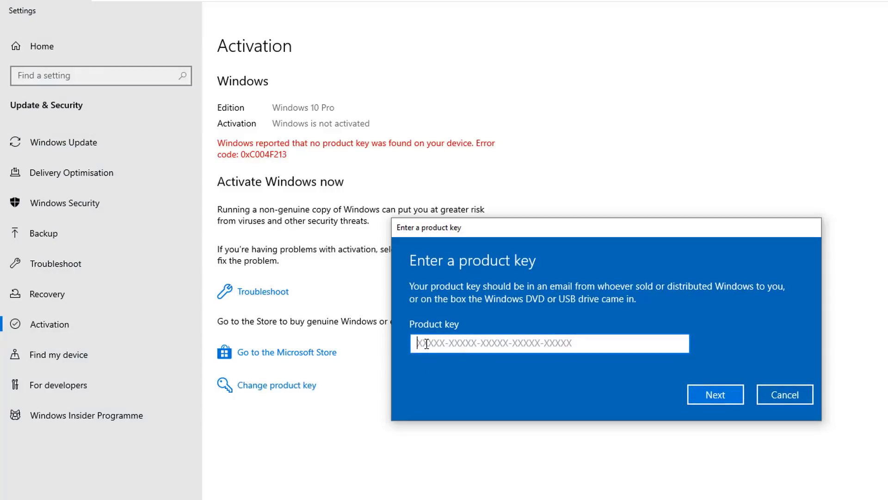
# Step: Paste the purchased product key, submit it, and activate Windows 10 Pro
pyautogui.hotkey('ctrl', 'v')
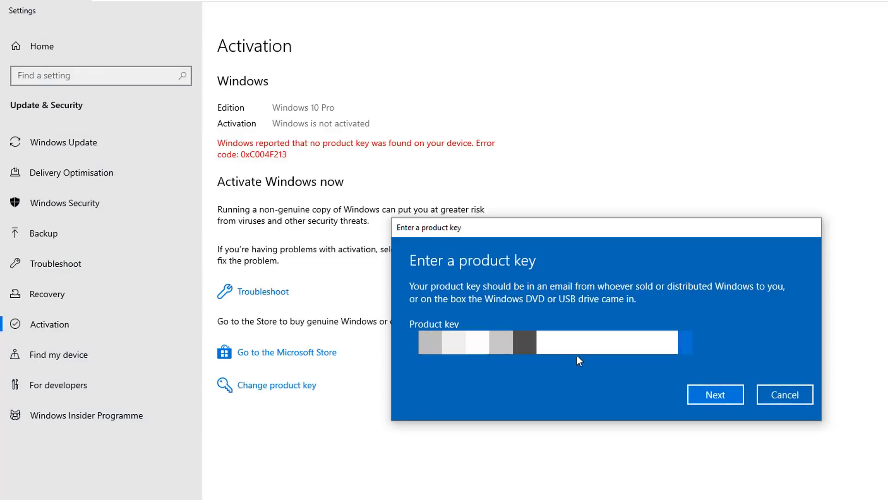
pyautogui.click(720, 396)
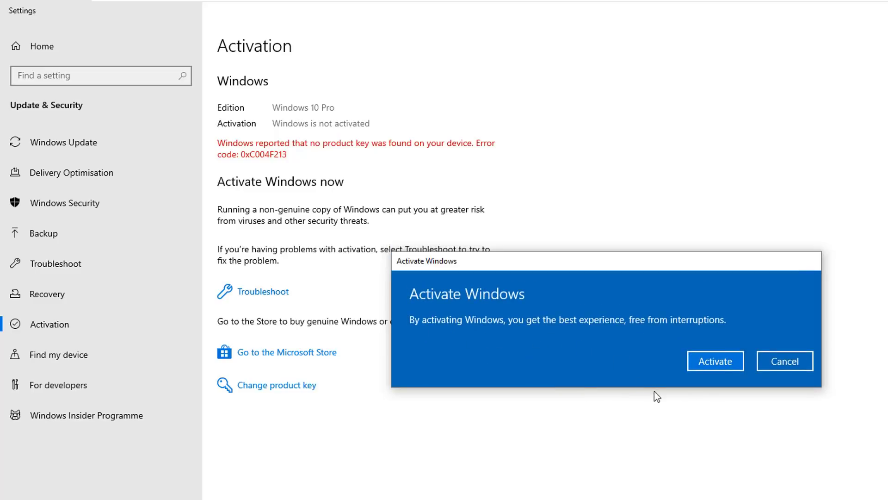
pyautogui.click(718, 365)
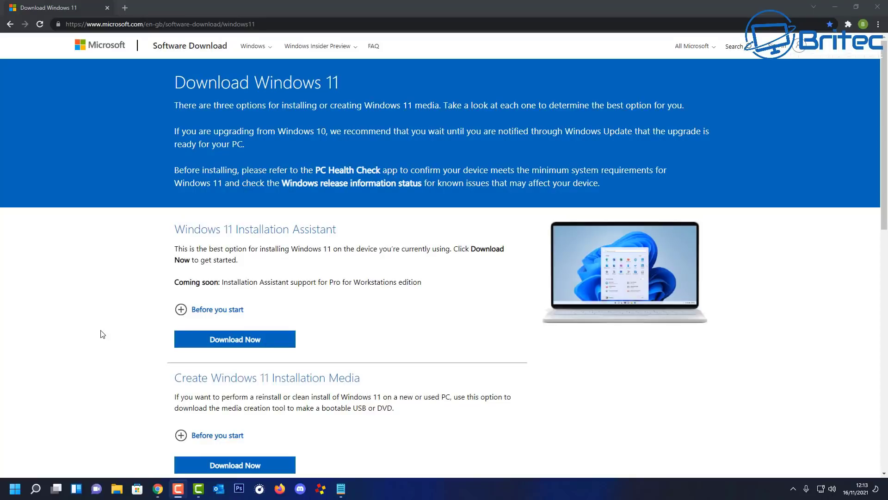
# Step: Download the Windows 11 media creation tool from Microsoft's page, run it, and minimize Chrome
pyautogui.click(102, 334)
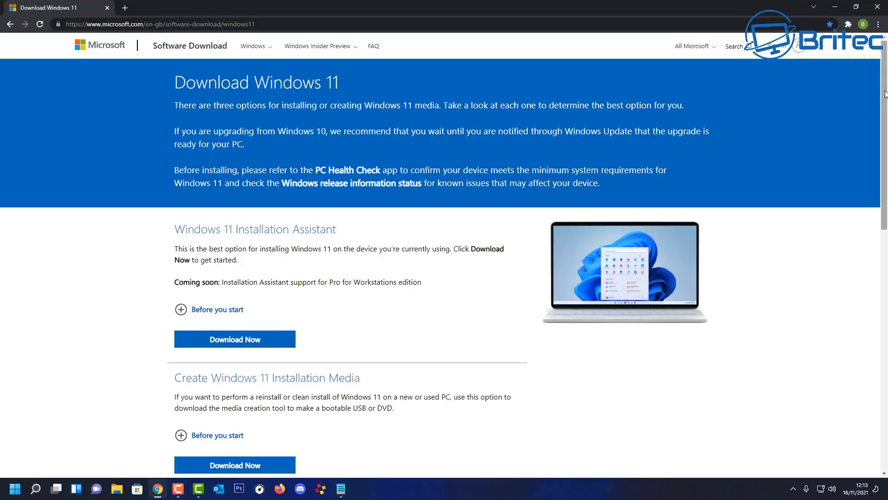
pyautogui.moveTo(885, 94); pyautogui.dragTo(886, 229)
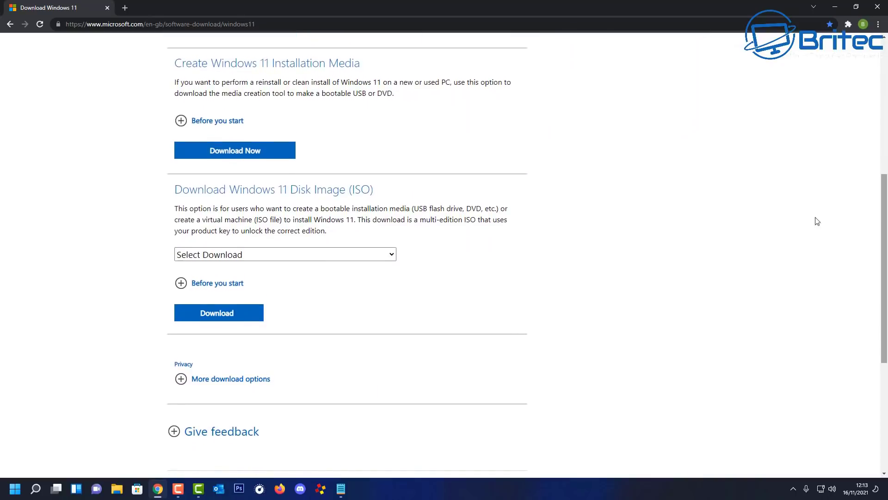
pyautogui.click(225, 154)
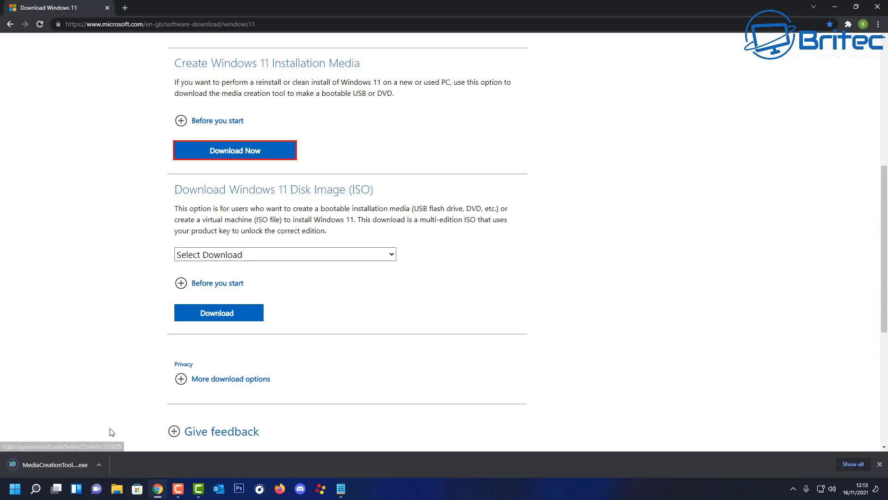
pyautogui.click(45, 469)
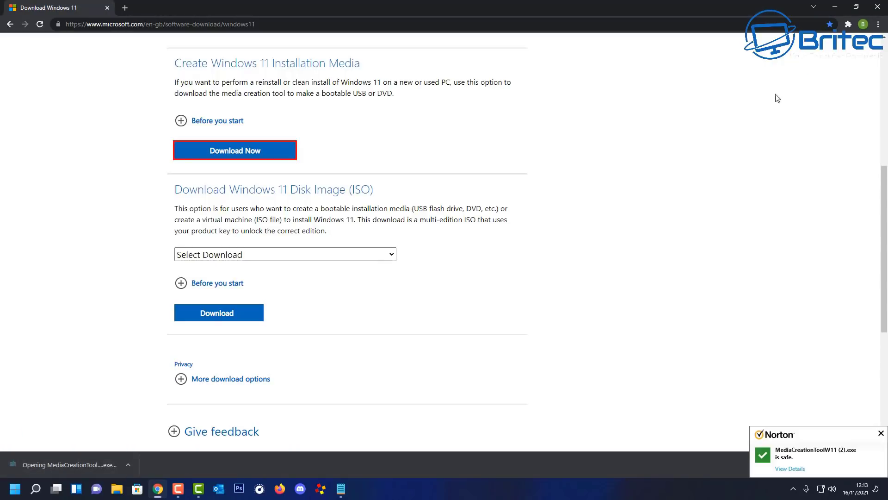
pyautogui.click(836, 7)
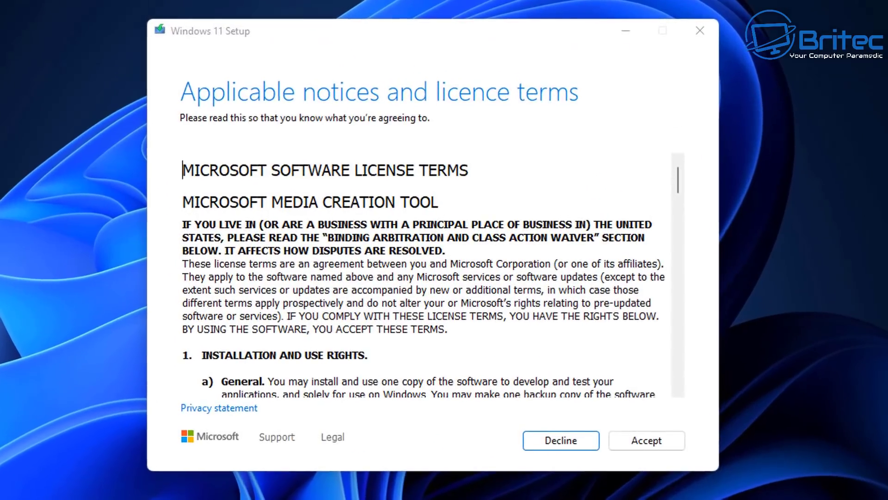
# Step: Accept the licence terms and turn off the recommended options, keeping English (United Kingdom) and Windows 11
pyautogui.click(661, 447)
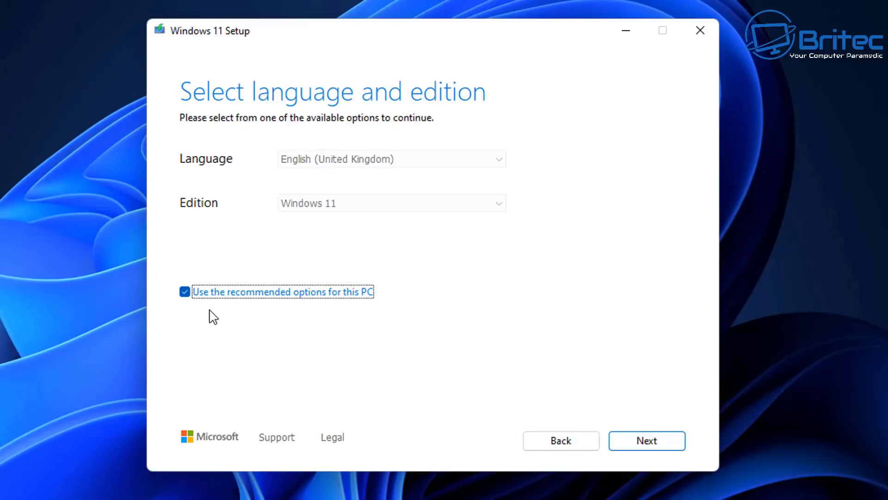
pyautogui.click(185, 292)
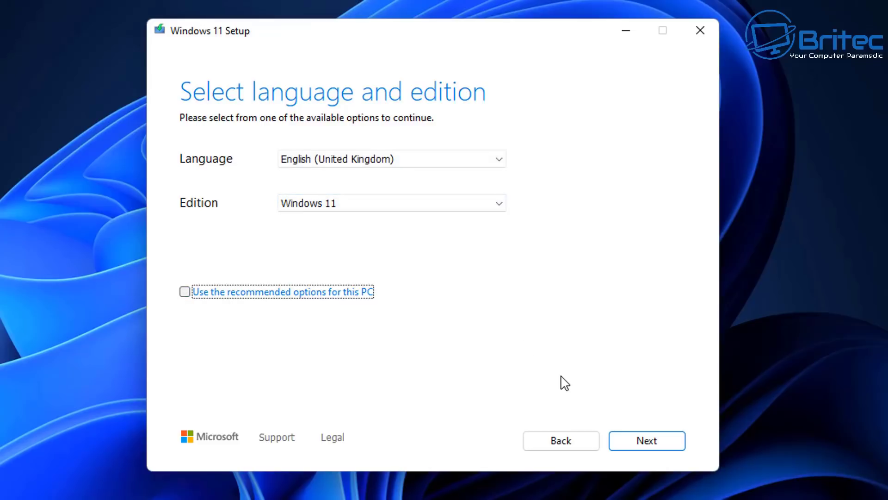
# Step: Write Windows 11 installation media to USB flash drive E: (No Label) and finish once ready
pyautogui.click(665, 449)
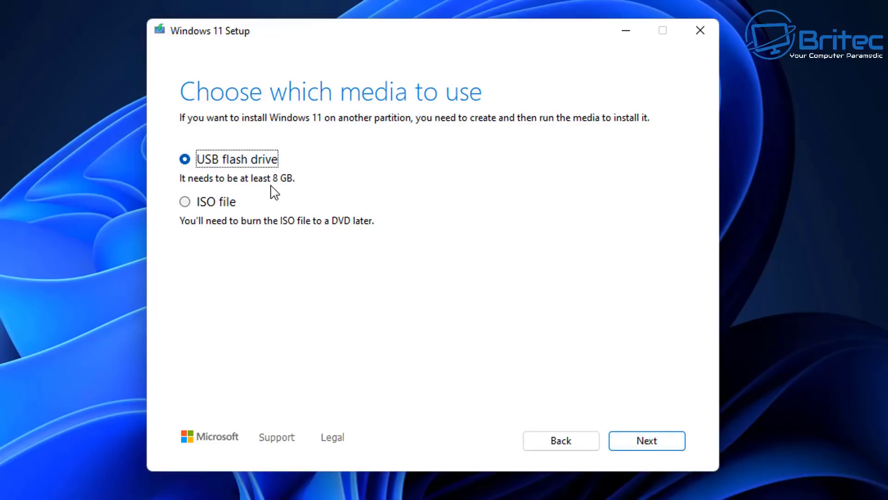
pyautogui.click(661, 451)
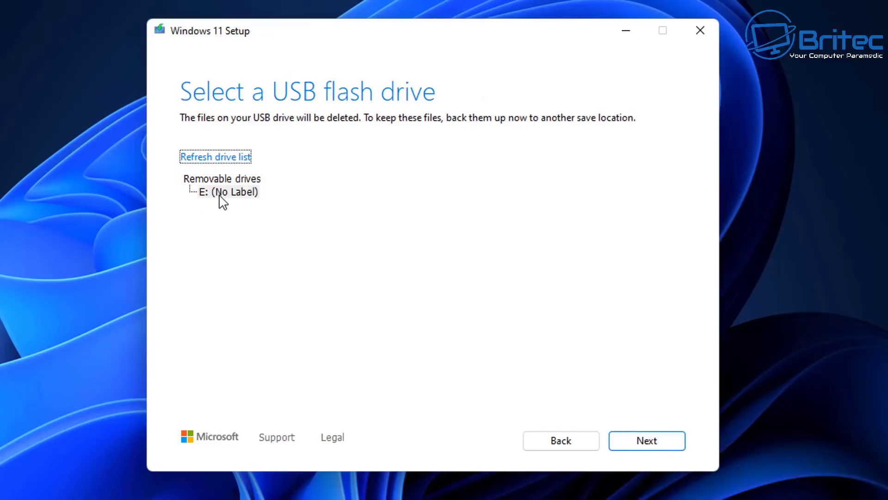
pyautogui.click(219, 196)
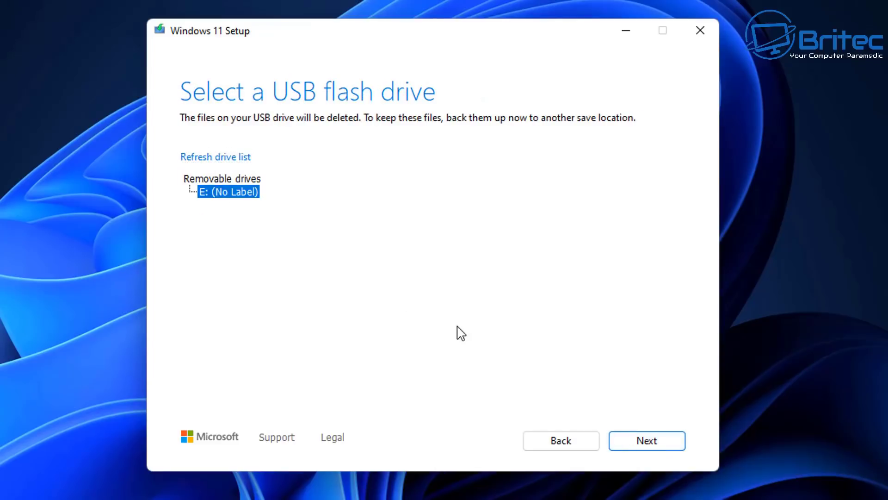
pyautogui.click(651, 443)
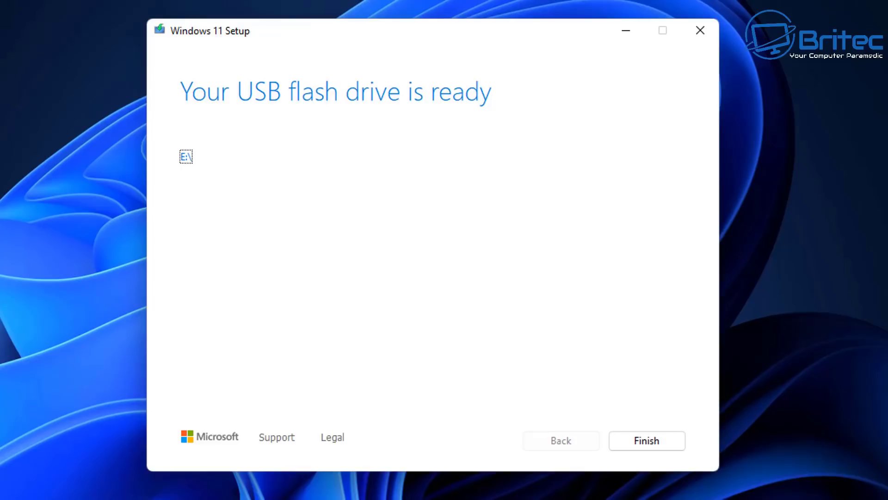
pyautogui.click(645, 449)
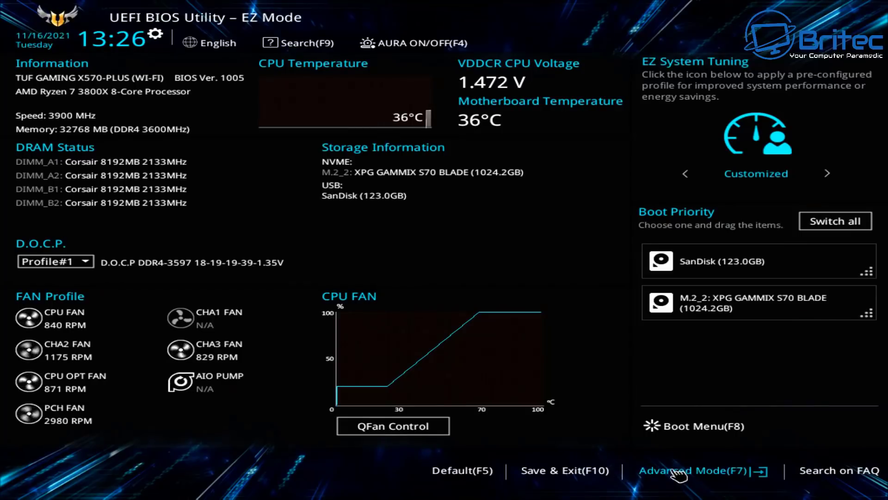
# Step: Use Boot Menu (F8) to boot from the SanDisk (123.0GB) USB drive
pyautogui.click(704, 428)
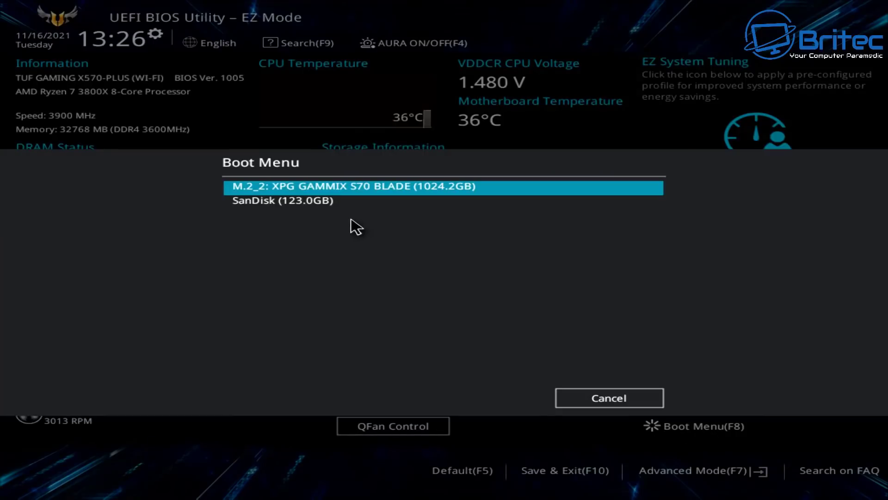
pyautogui.click(319, 200)
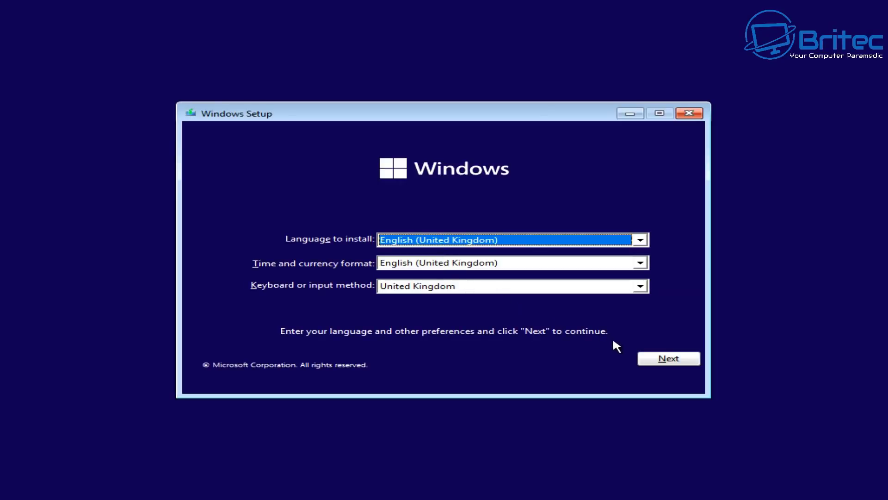
# Step: Keep the language and keyboard settings and start installing without a product key
pyautogui.click(668, 358)
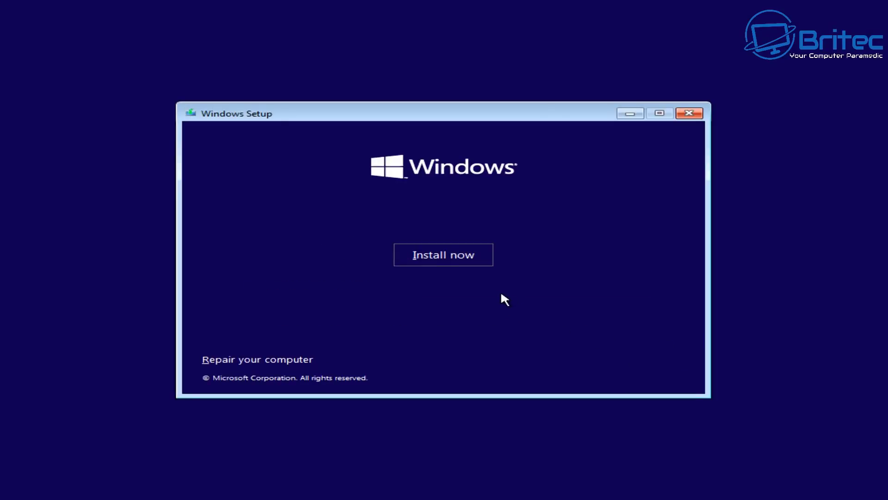
pyautogui.click(463, 262)
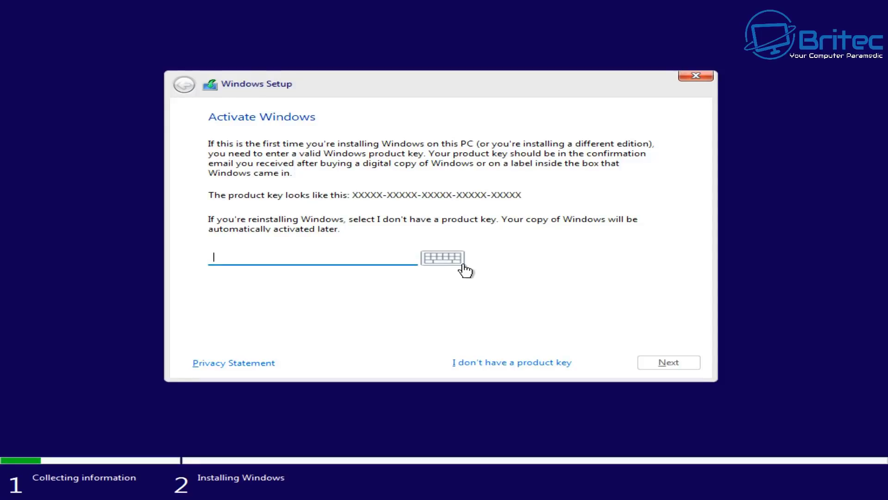
pyautogui.click(492, 362)
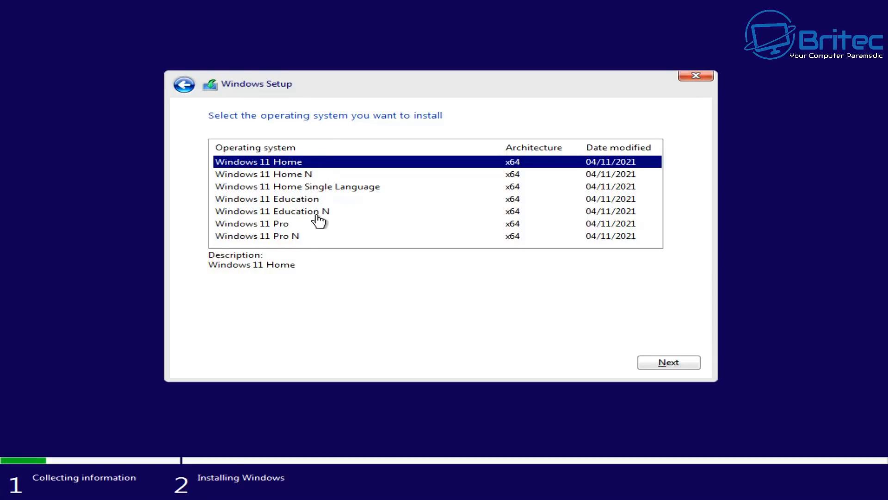
# Step: Choose Windows 11 Pro as the edition to install and continue
pyautogui.click(285, 225)
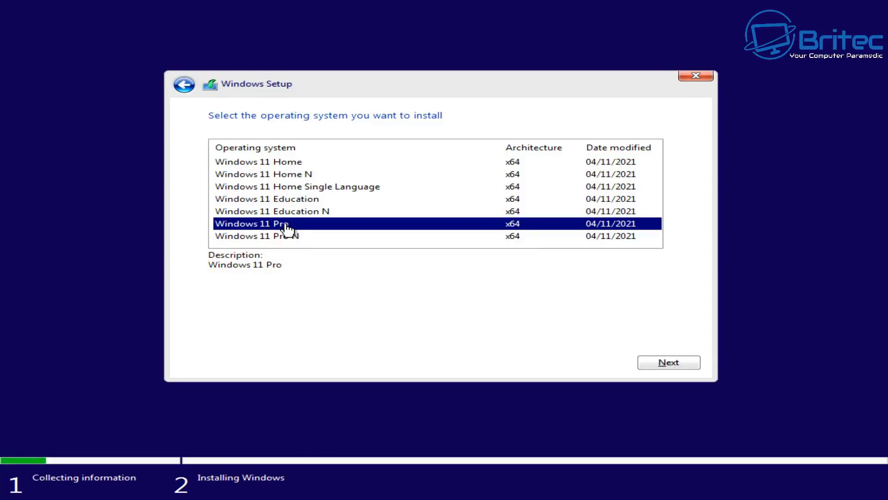
pyautogui.click(292, 164)
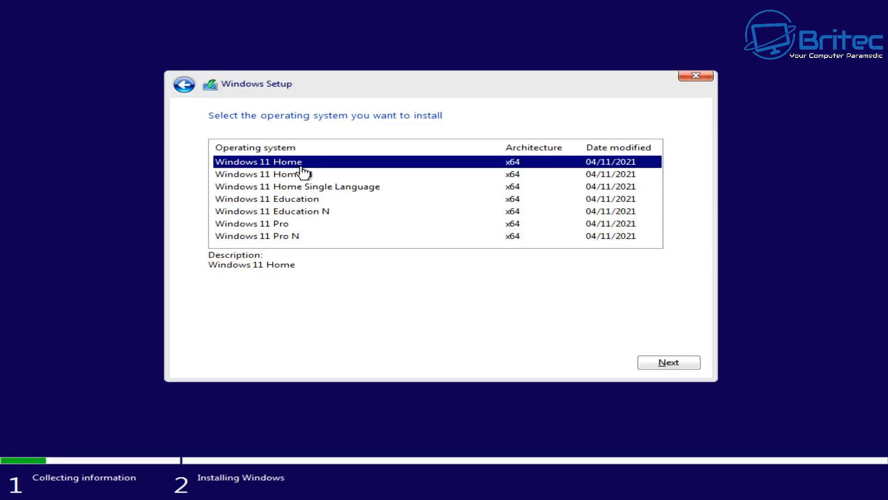
pyautogui.click(283, 226)
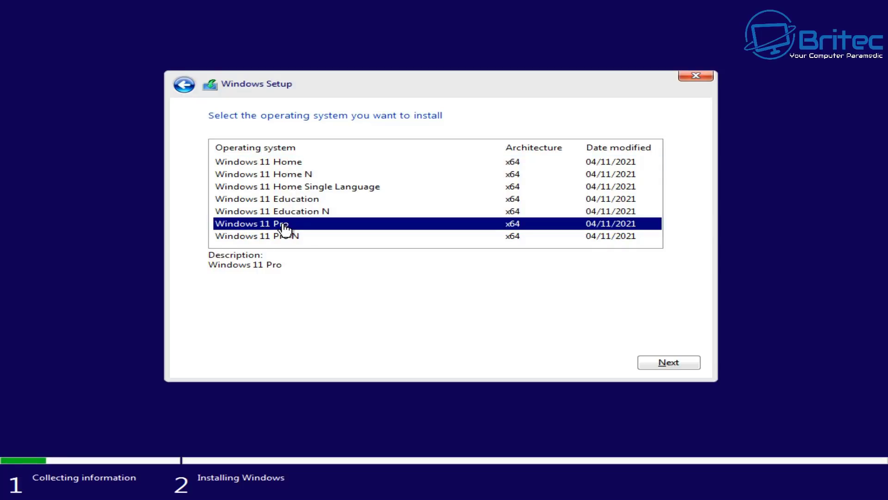
pyautogui.click(678, 368)
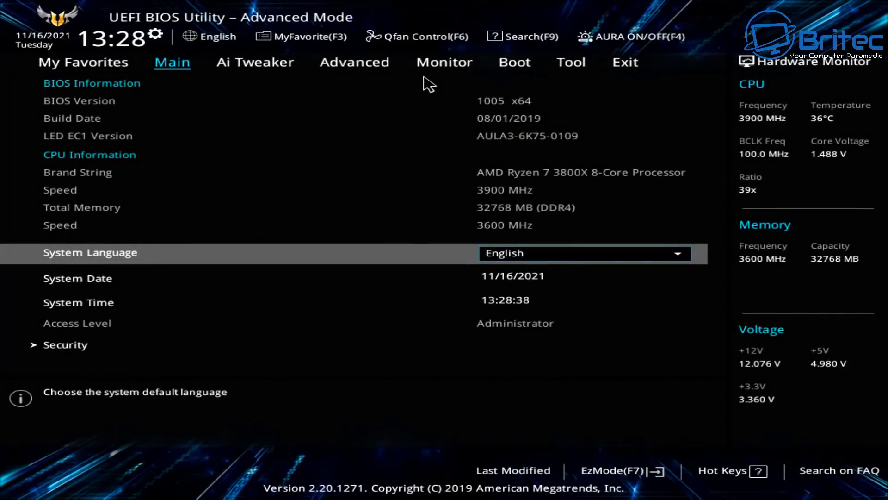
# Step: Set TPM Device Selection to Firmware TPM under Advanced > AMD fTPM configuration
pyautogui.click(370, 65)
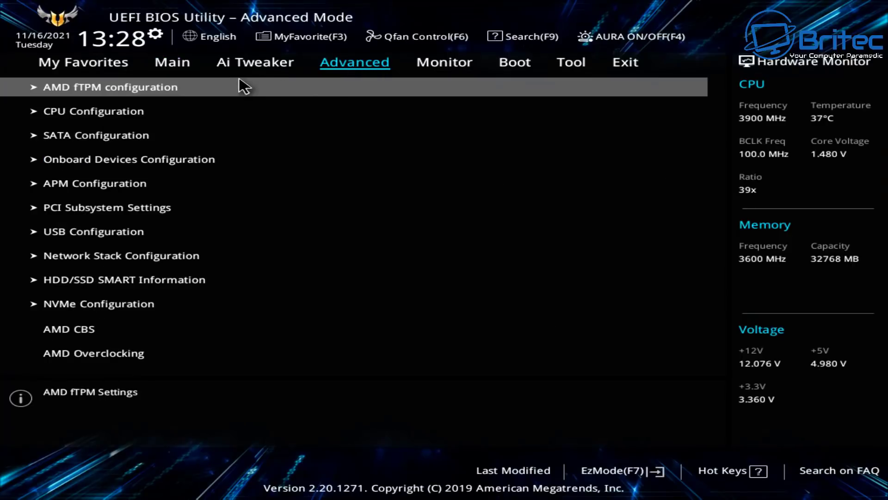
pyautogui.click(214, 93)
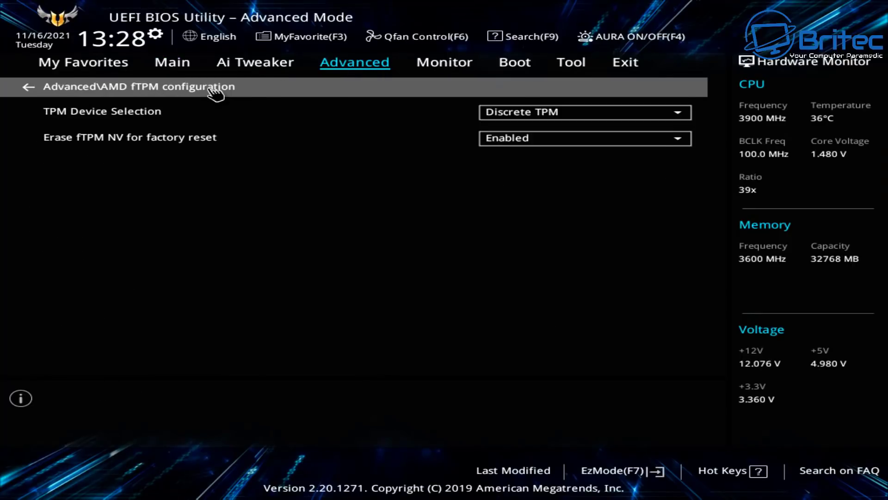
pyautogui.click(610, 114)
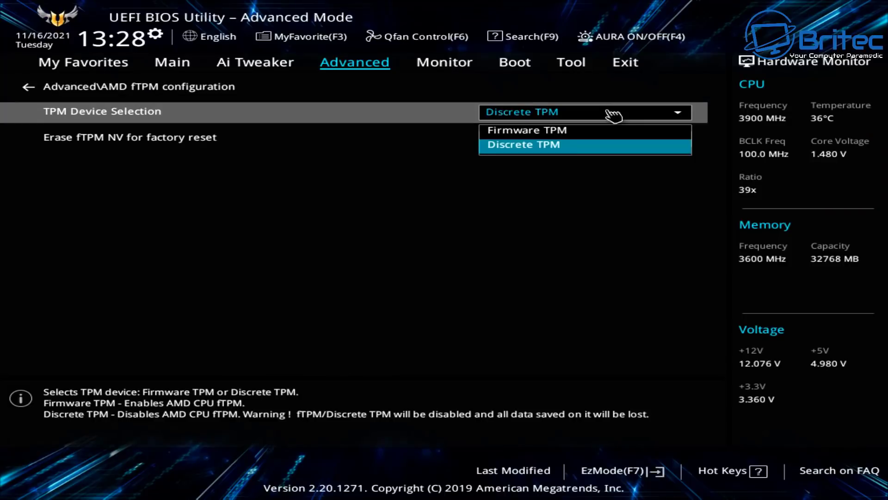
pyautogui.click(538, 134)
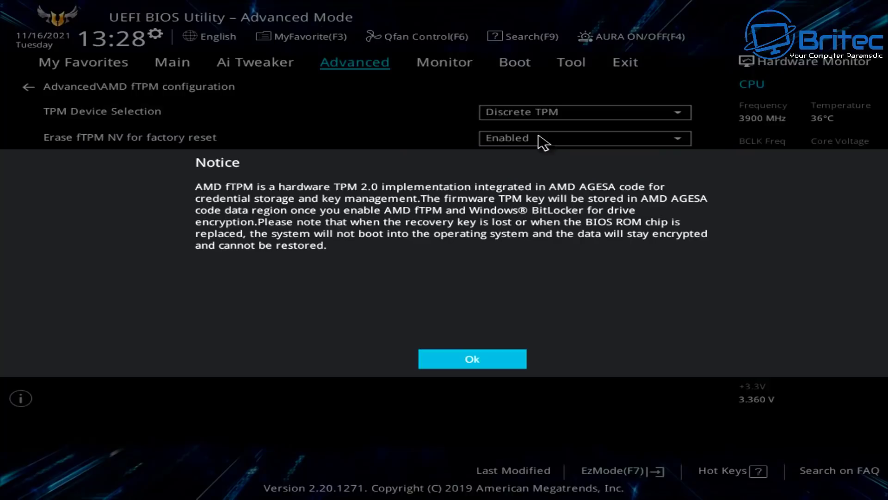
pyautogui.click(482, 361)
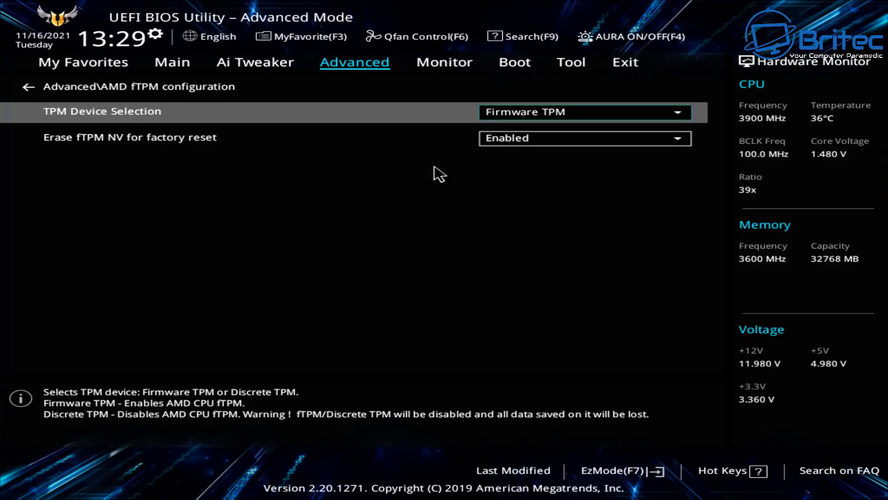
# Step: Set Launch CSM to Disabled under Boot > CSM and acknowledge the Secure Boot notice
pyautogui.click(531, 72)
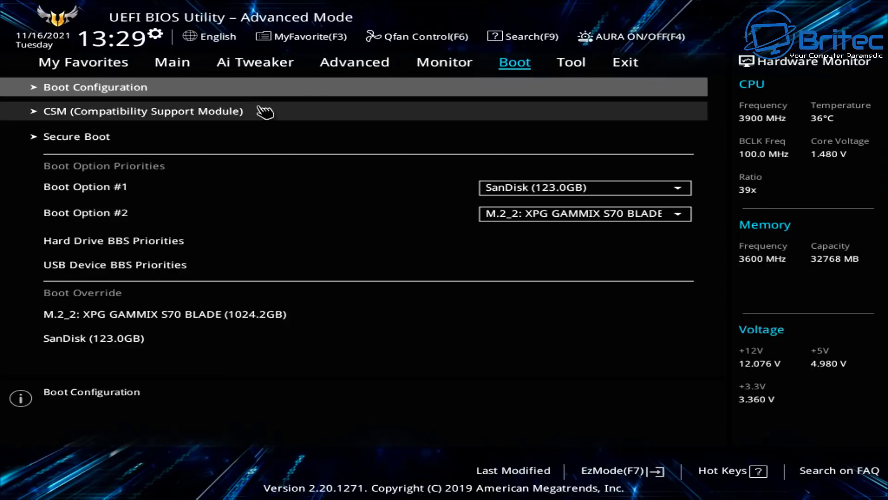
pyautogui.click(241, 113)
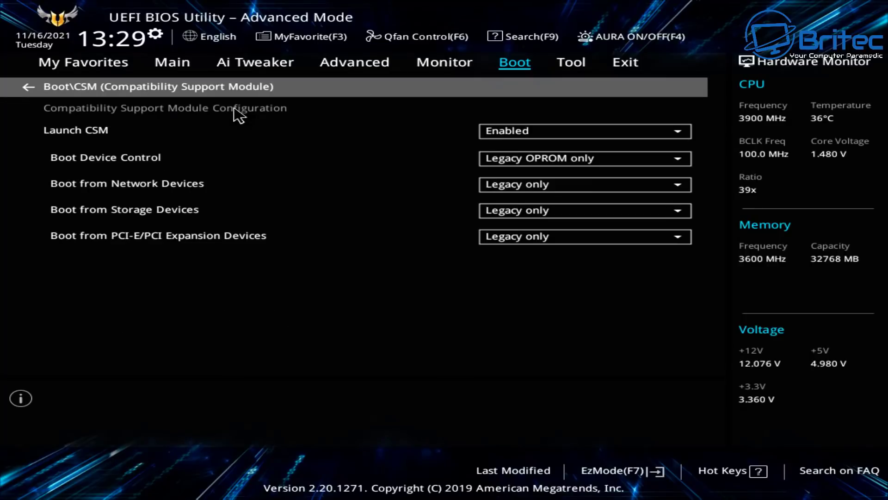
pyautogui.click(534, 134)
pyautogui.click(511, 149)
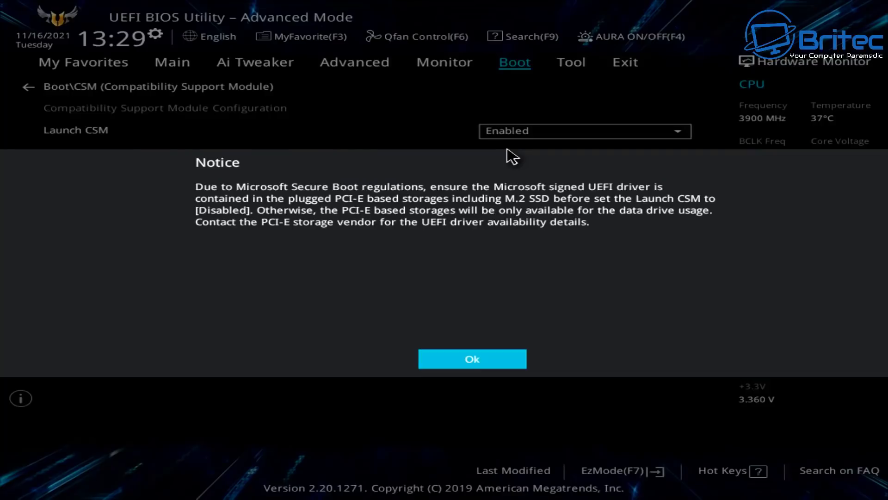
pyautogui.click(468, 360)
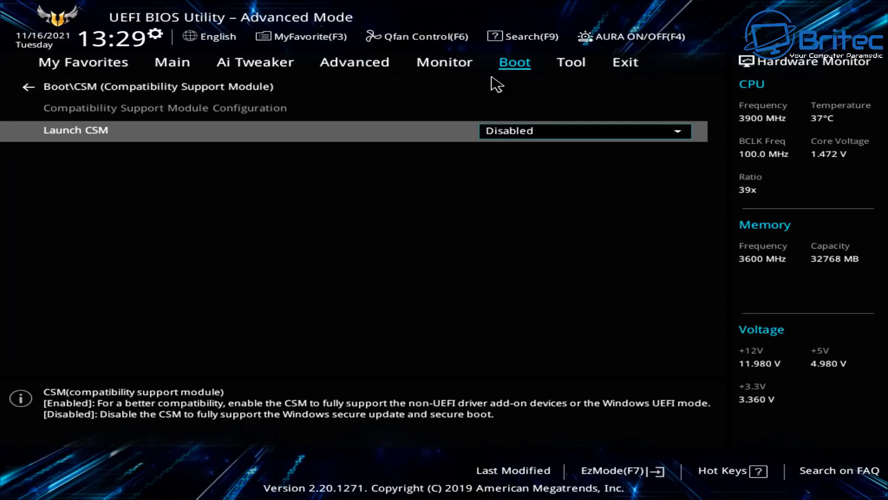
# Step: Return to the AMD fTPM configuration page and bring up the Save & reset confirmation with F10
pyautogui.click(572, 67)
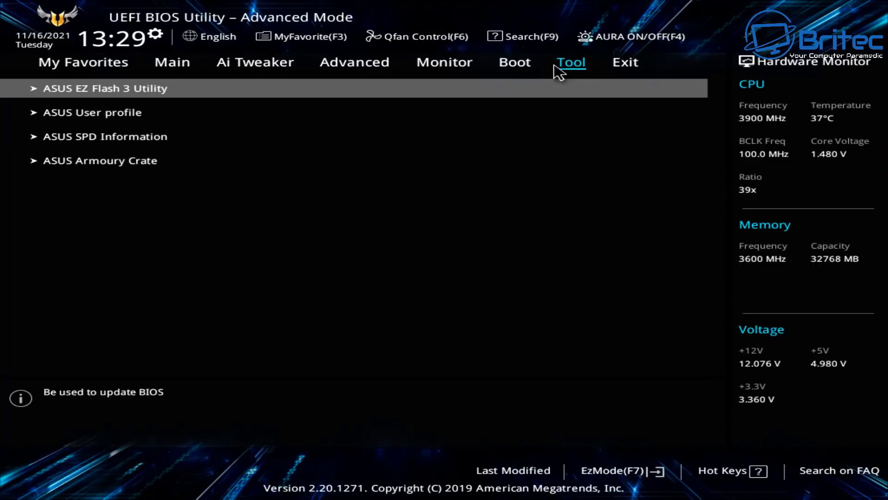
pyautogui.click(471, 66)
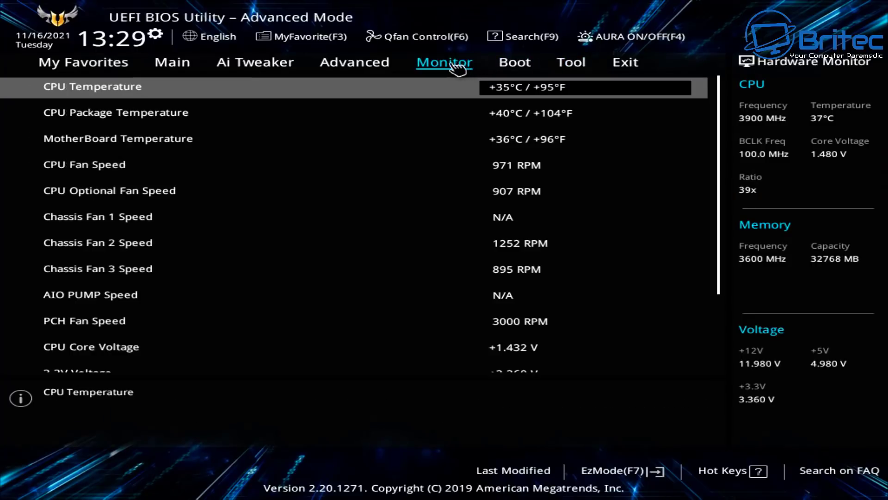
pyautogui.click(370, 66)
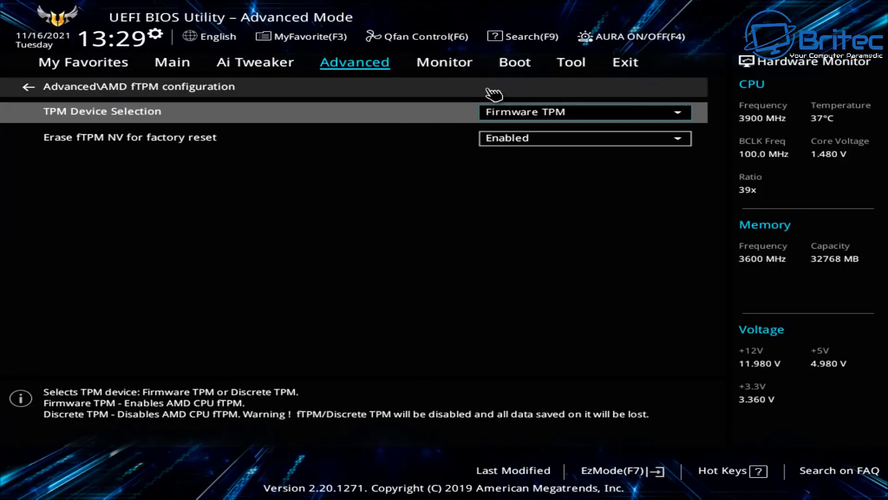
pyautogui.press('F10')
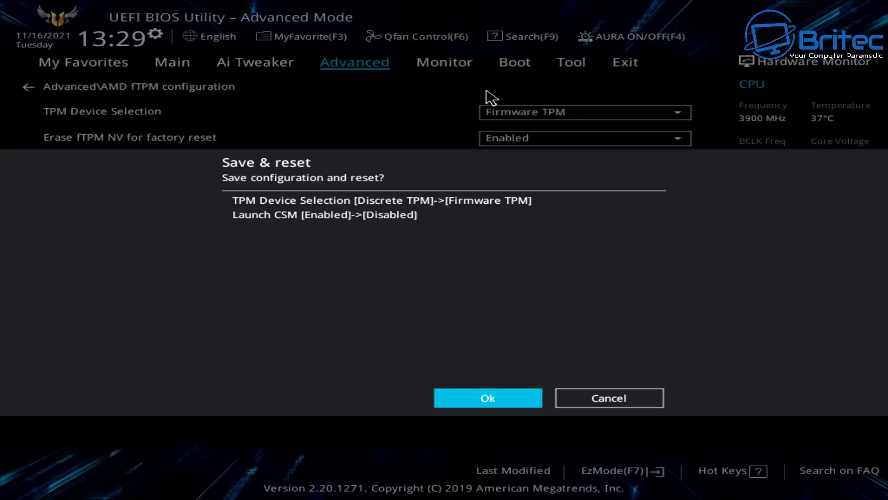
# Step: Save and reset, then boot from UEFI: SanDisk, Partition 1
pyautogui.click(492, 397)
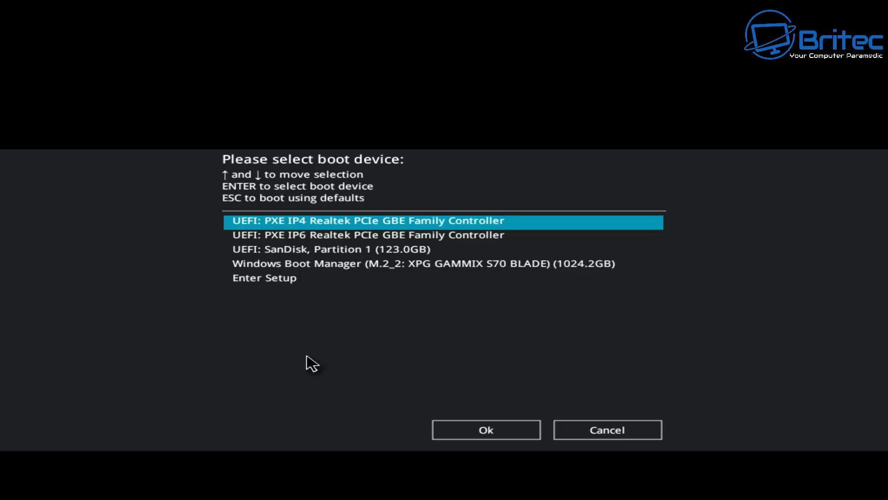
pyautogui.press('Down')
pyautogui.press('Down')
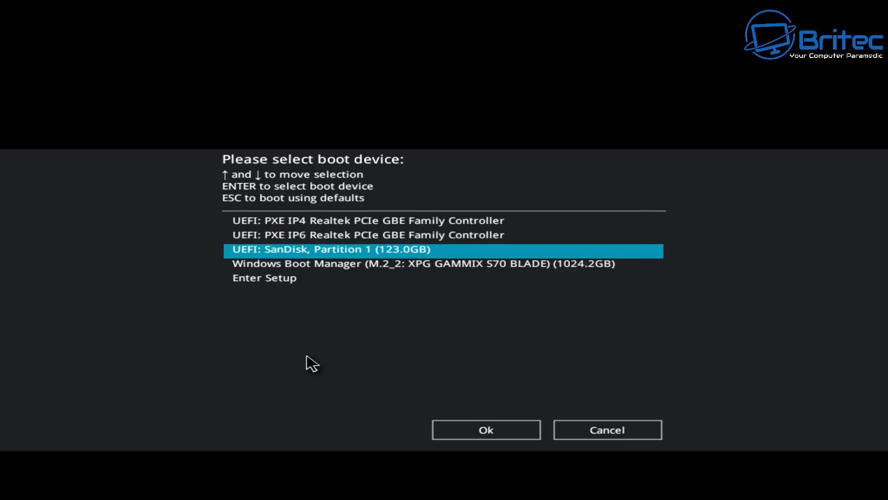
pyautogui.press('Return')
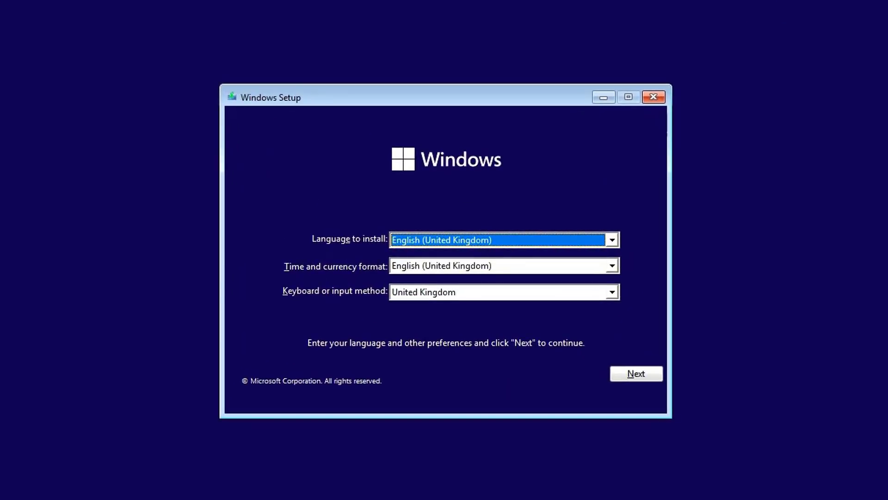
# Step: Begin a Custom Windows 11 install without a product key, accepting the licence terms
pyautogui.click(630, 380)
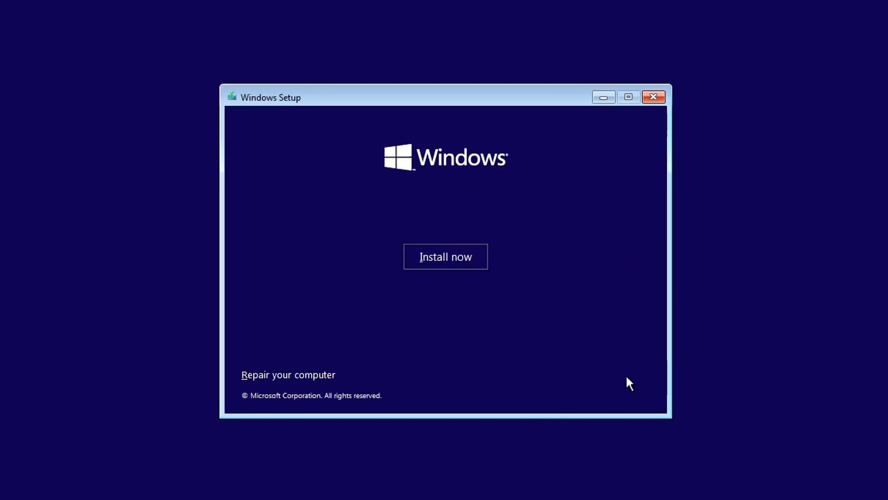
pyautogui.click(446, 257)
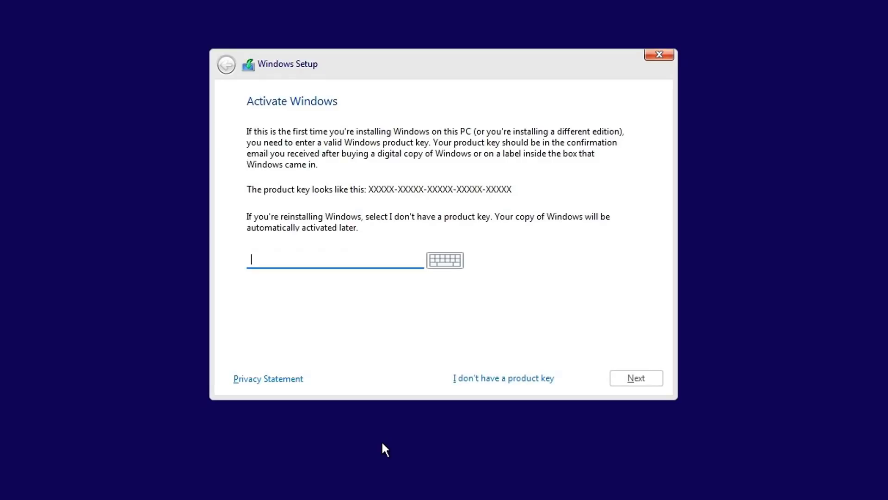
pyautogui.click(478, 377)
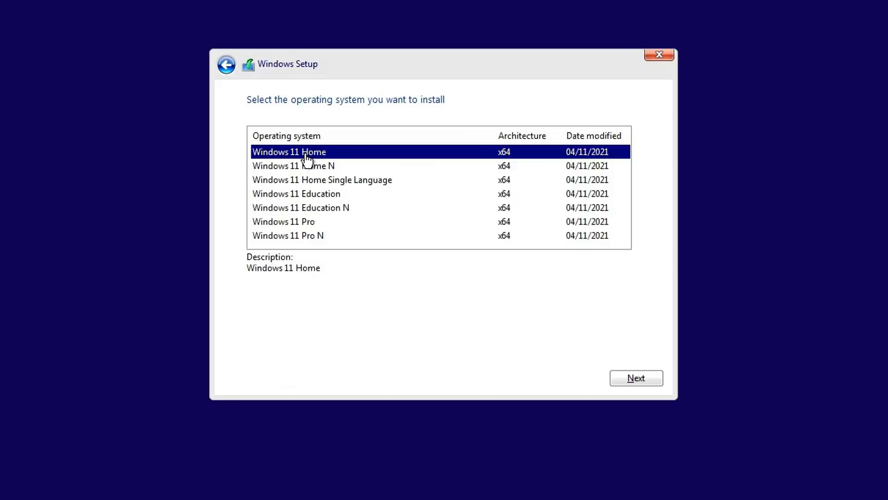
pyautogui.click(637, 383)
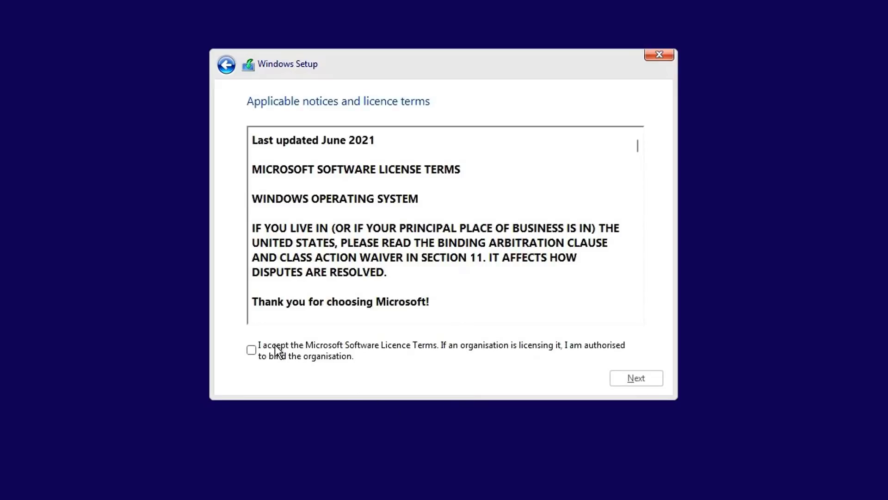
pyautogui.click(276, 348)
pyautogui.click(631, 382)
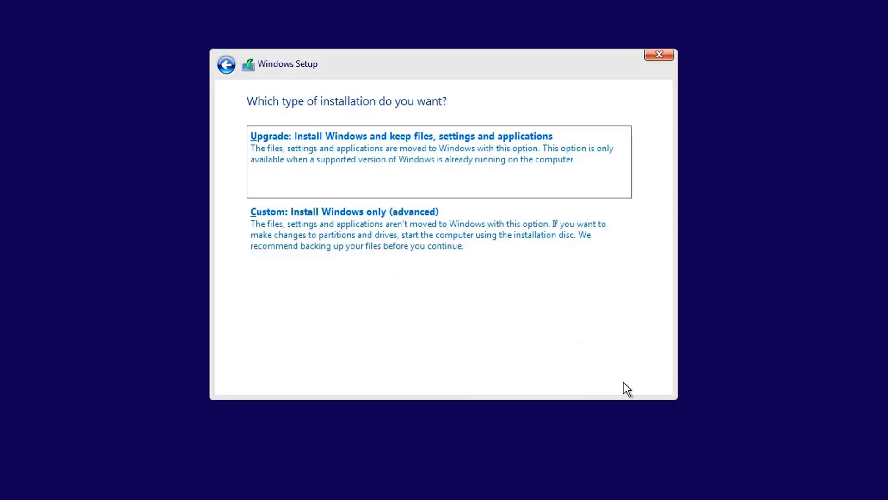
pyautogui.click(386, 245)
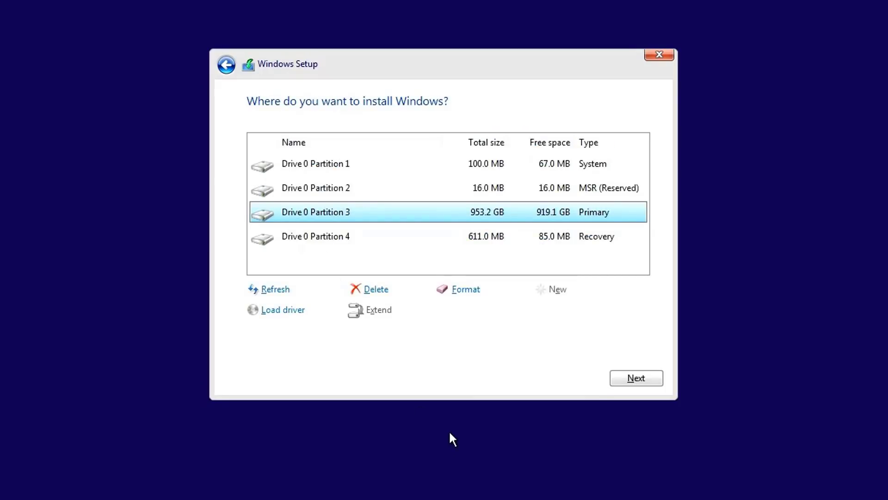
# Step: Delete Drive 0's Recovery, Primary, MSR and System partitions, leaving the disk fully unallocated
pyautogui.click(311, 240)
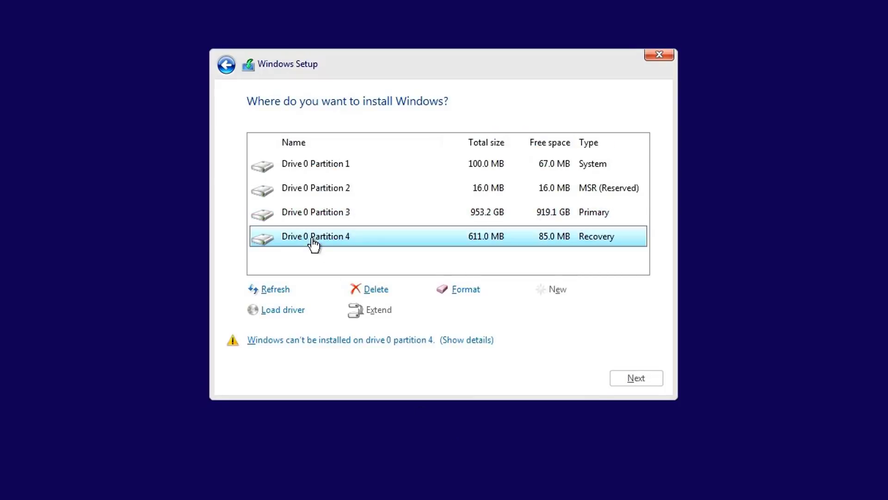
pyautogui.click(328, 171)
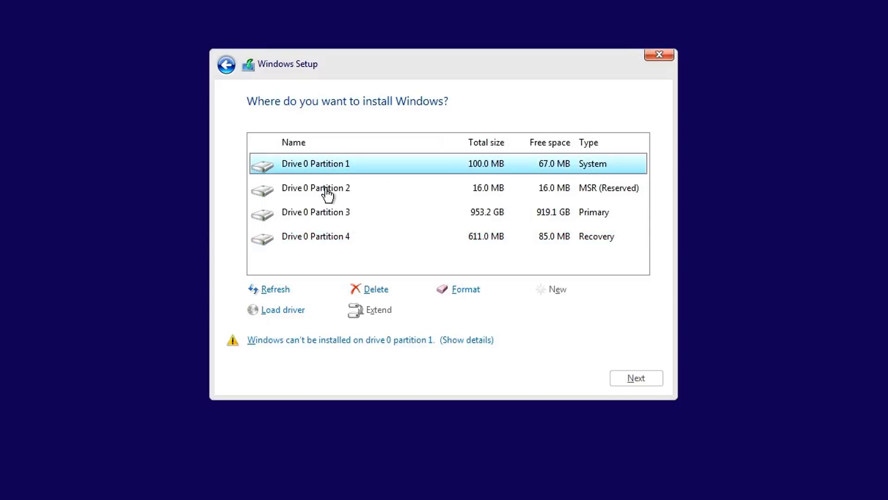
pyautogui.click(316, 242)
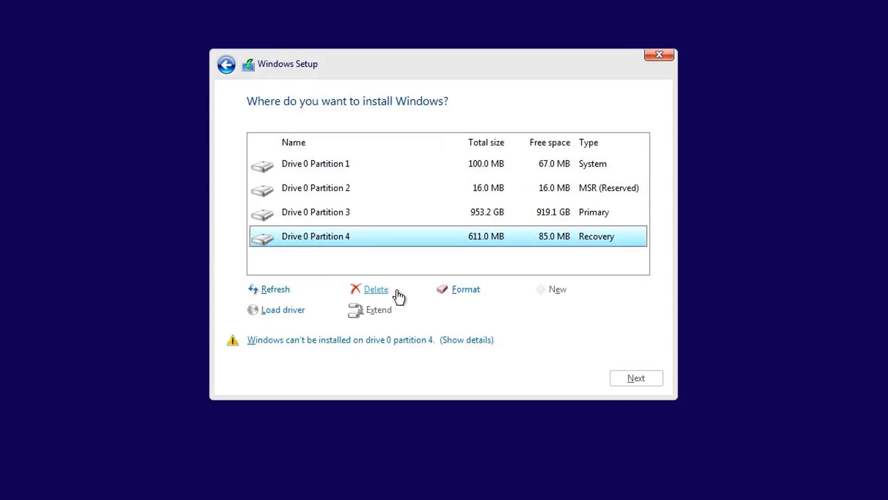
pyautogui.click(376, 291)
pyautogui.click(539, 311)
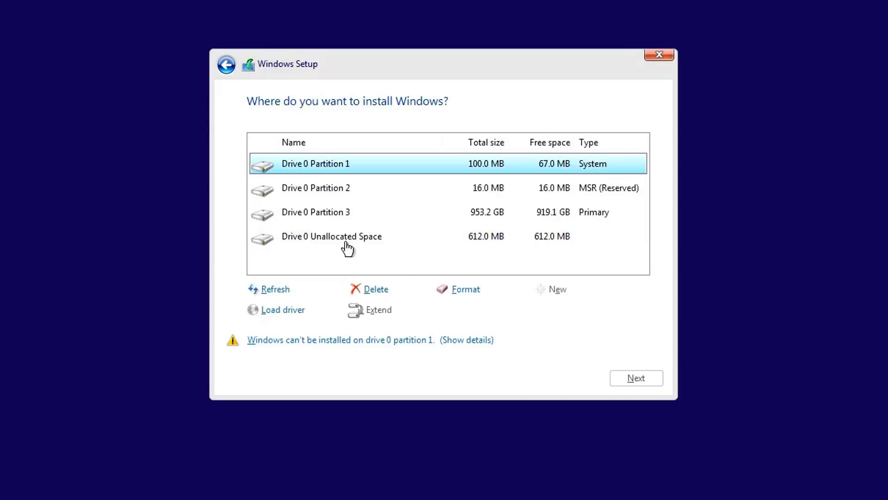
pyautogui.click(334, 220)
pyautogui.click(376, 289)
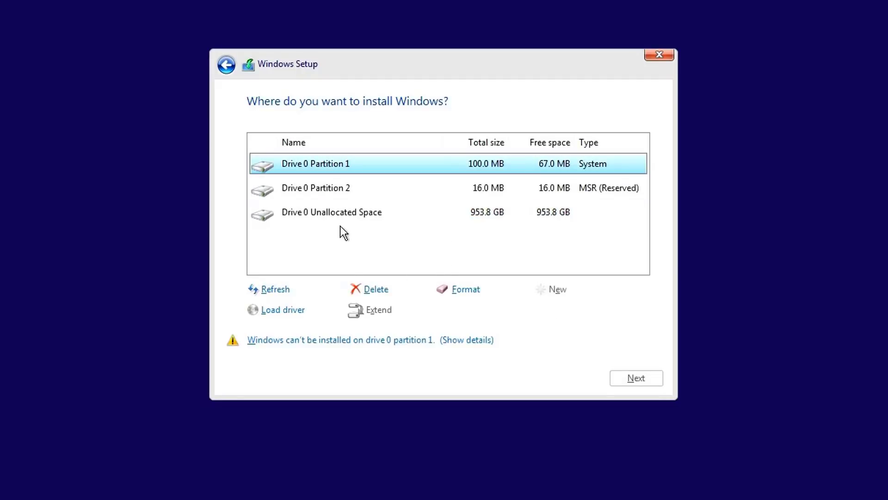
pyautogui.click(329, 194)
pyautogui.click(375, 289)
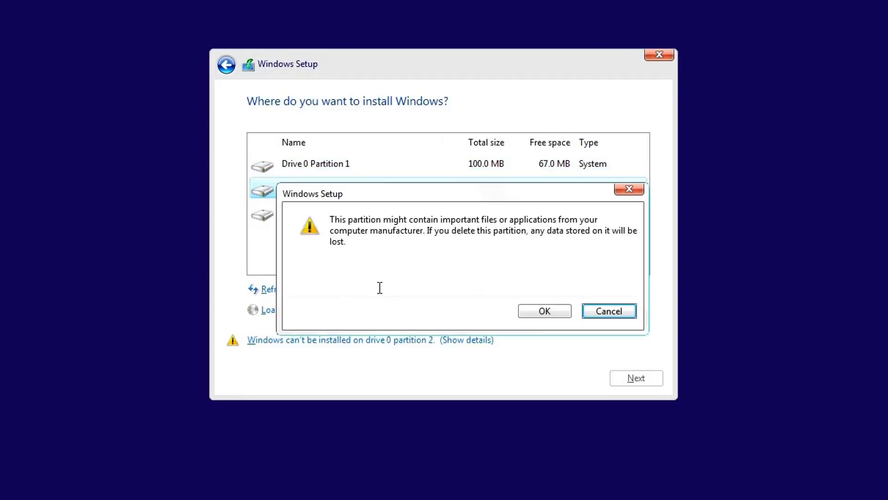
pyautogui.click(544, 311)
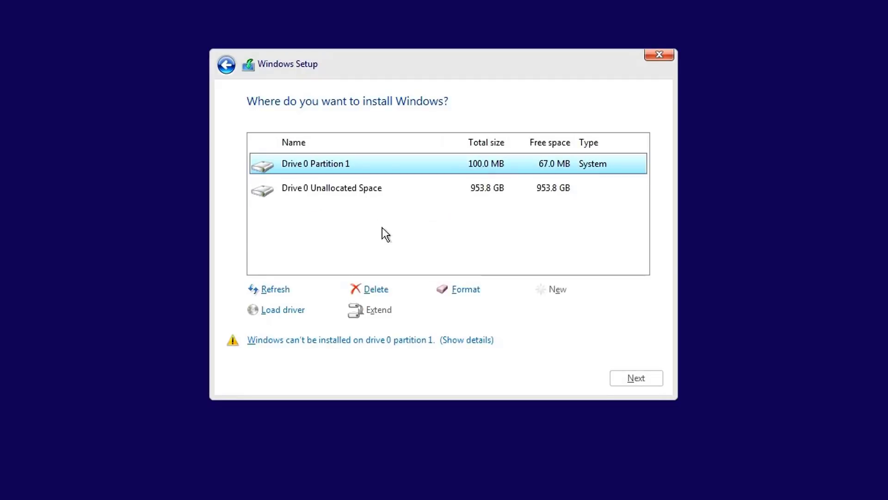
pyautogui.click(377, 290)
pyautogui.click(551, 311)
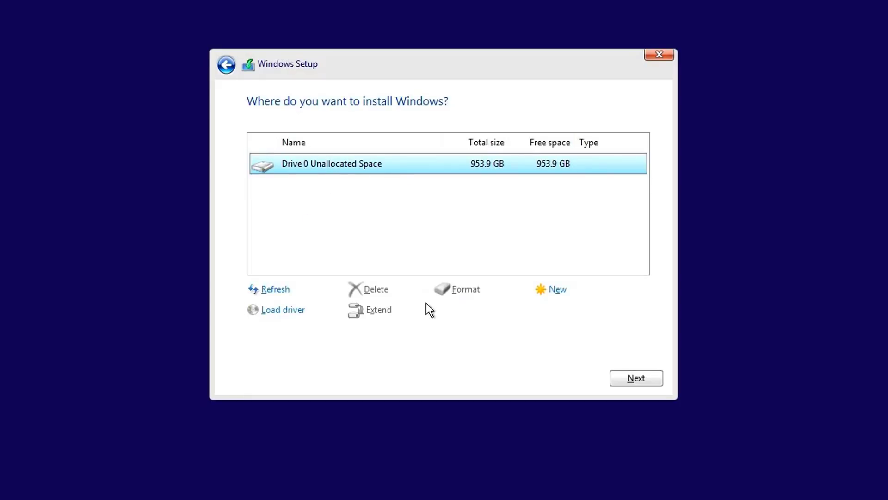
# Step: Install Windows onto the 953.9 GB unallocated space without creating a partition
pyautogui.click(557, 291)
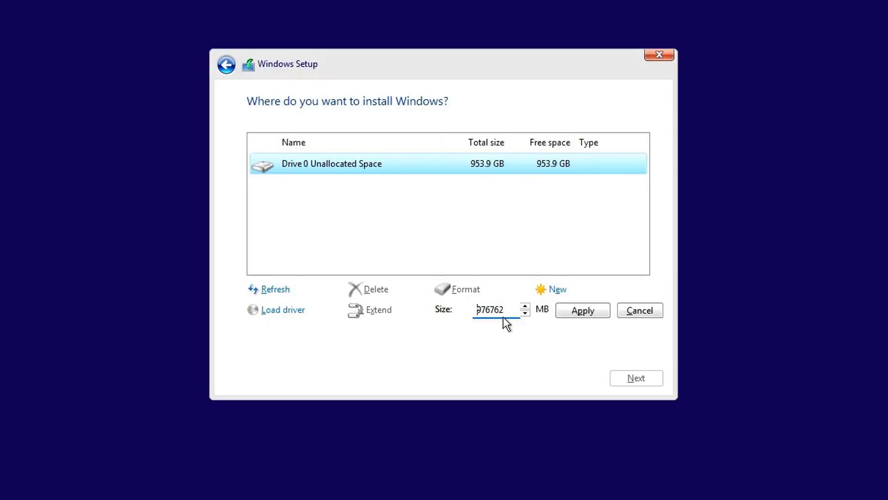
pyautogui.click(641, 310)
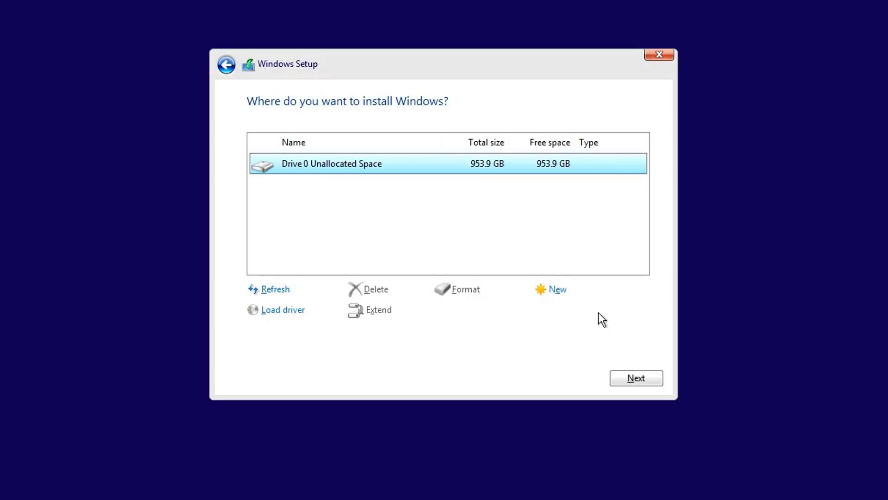
pyautogui.click(641, 379)
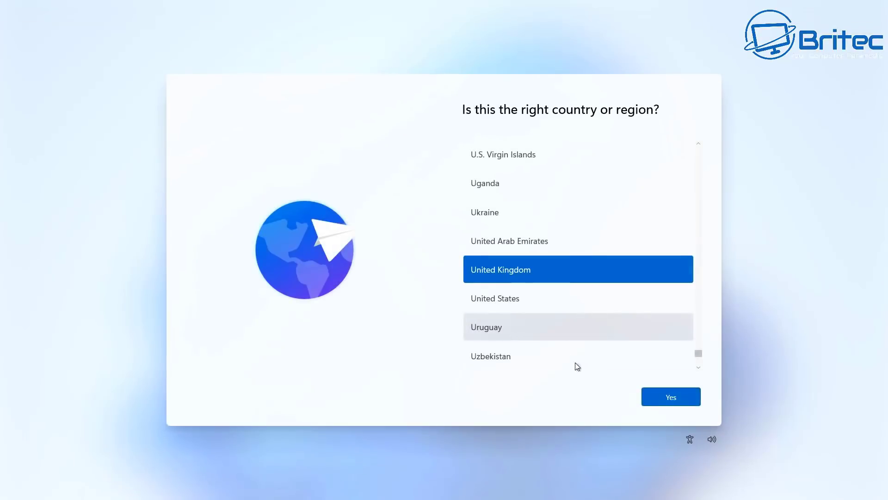
# Step: Confirm United Kingdom region and keyboard, skip a second layout, and turn off Connect automatically
pyautogui.click(671, 398)
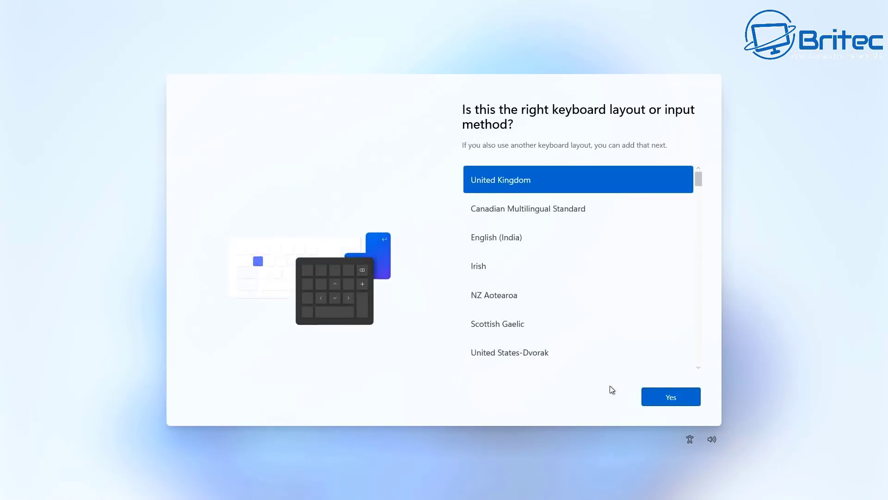
pyautogui.click(654, 401)
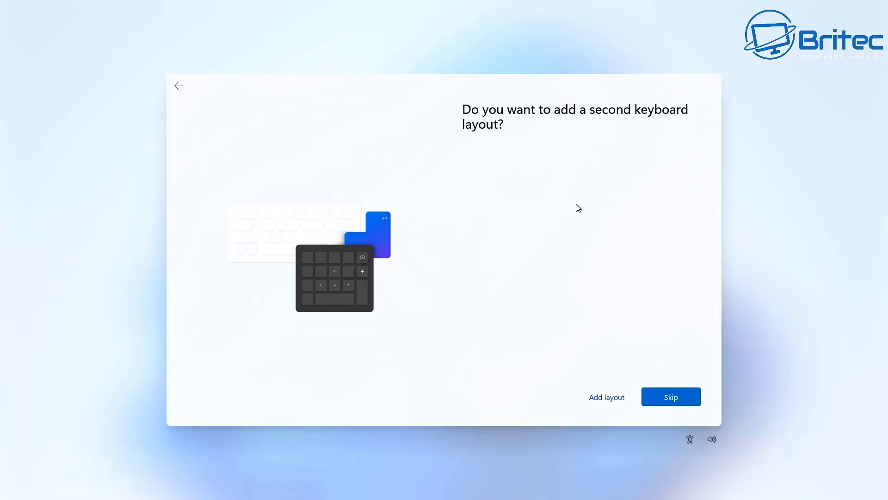
pyautogui.click(661, 399)
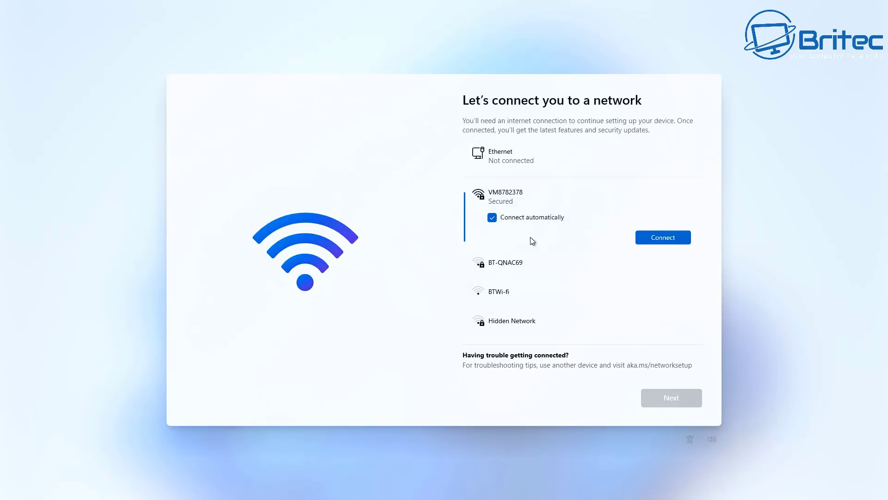
pyautogui.click(493, 218)
# Step: Re-enable Connect automatically, then launch Task Manager from a Shift+F10 prompt with taskmgr
pyautogui.click(494, 219)
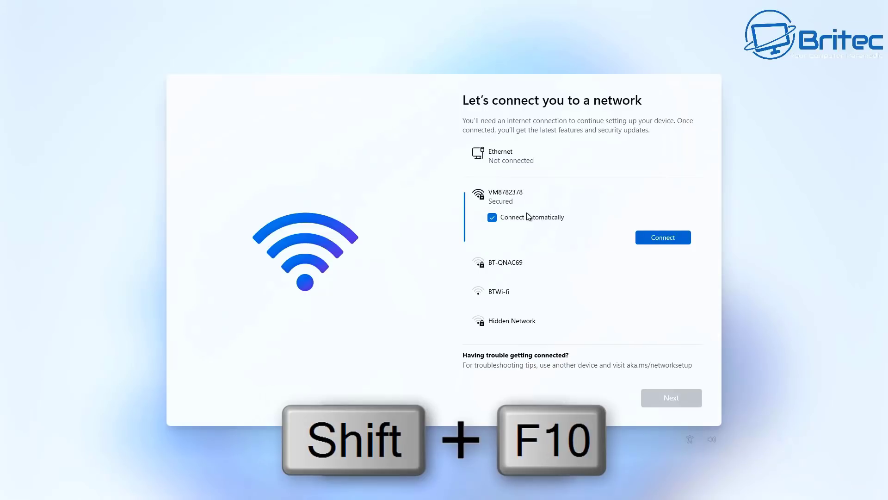
pyautogui.hotkey('shift', 'F10')
pyautogui.write('t')
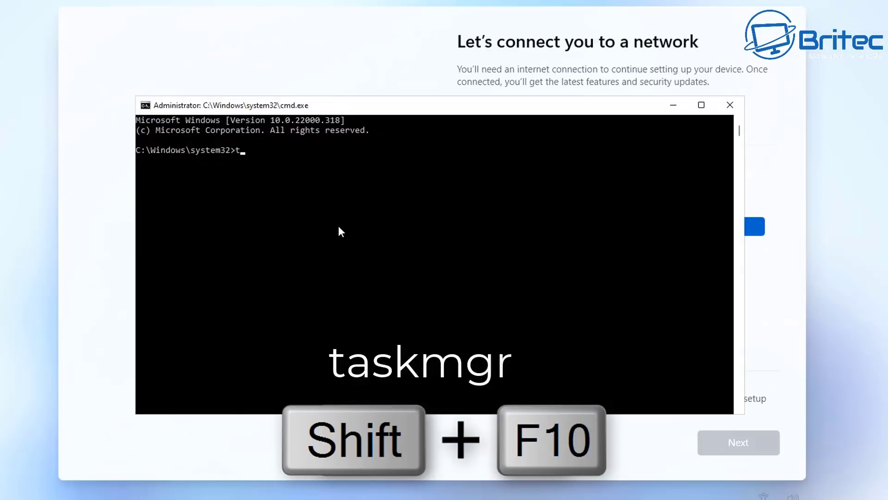
pyautogui.write('askmgr')
pyautogui.press('Return')
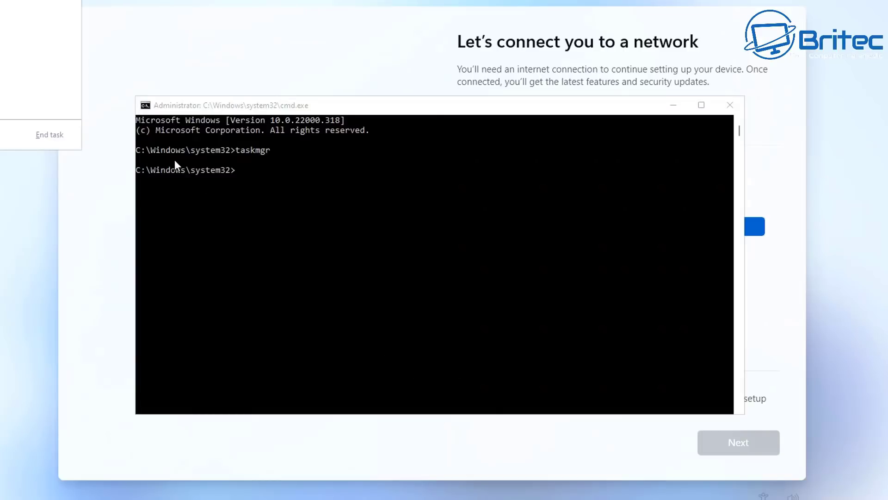
# Step: End the Network Connection Flow process in Task Manager's full view, then close Task Manager
pyautogui.moveTo(18, 16); pyautogui.dragTo(401, 113)
pyautogui.click(370, 151)
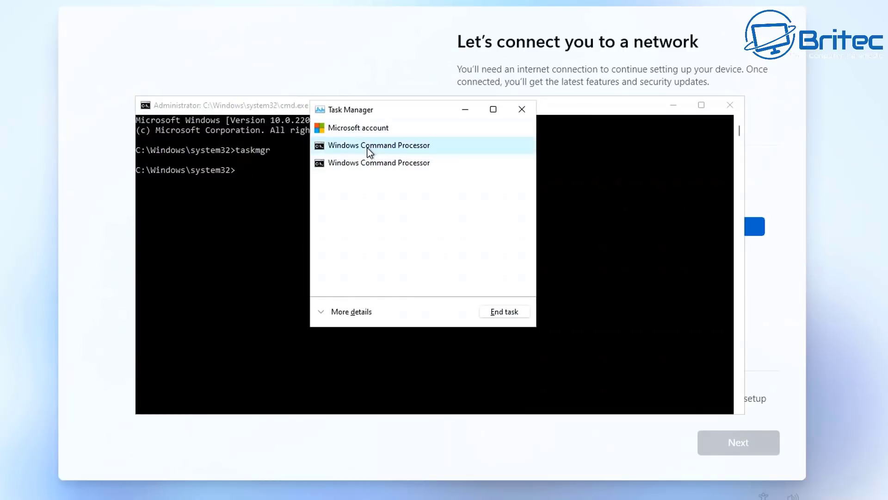
pyautogui.click(343, 312)
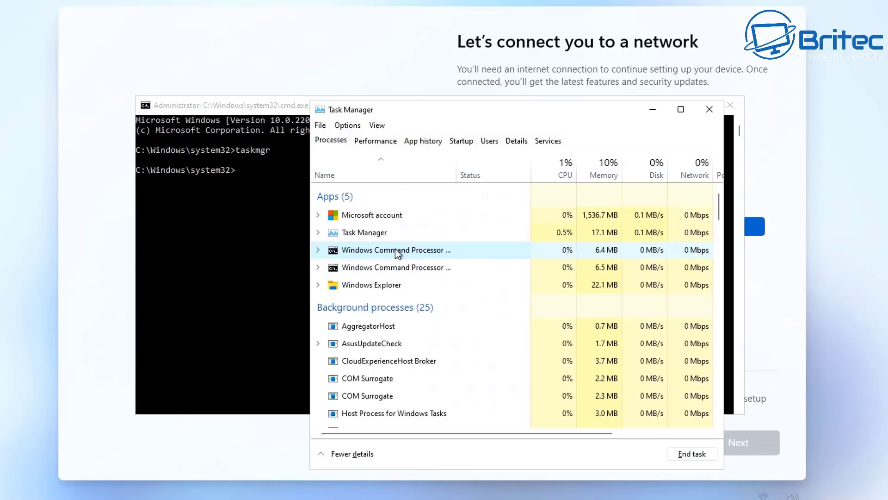
pyautogui.scroll(-3, 412, 269)
pyautogui.scroll(-2, 415, 268)
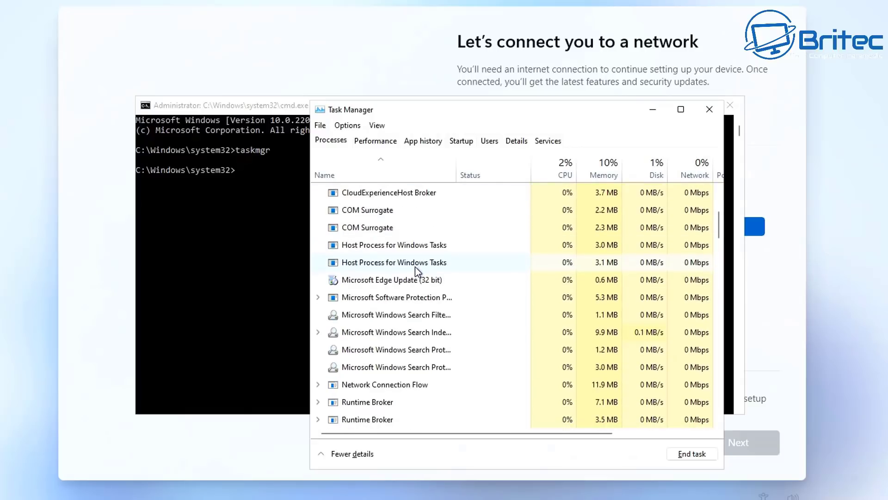
pyautogui.scroll(1, 415, 267)
pyautogui.scroll(-4, 416, 263)
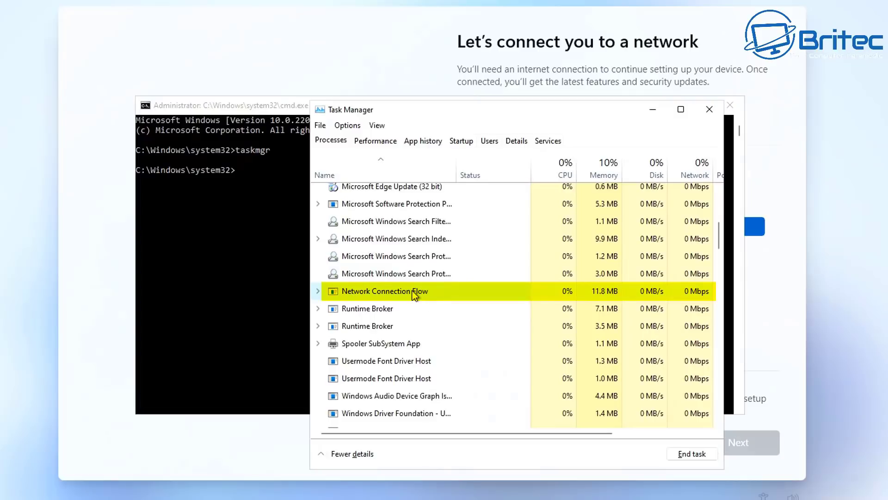
pyautogui.click(698, 454)
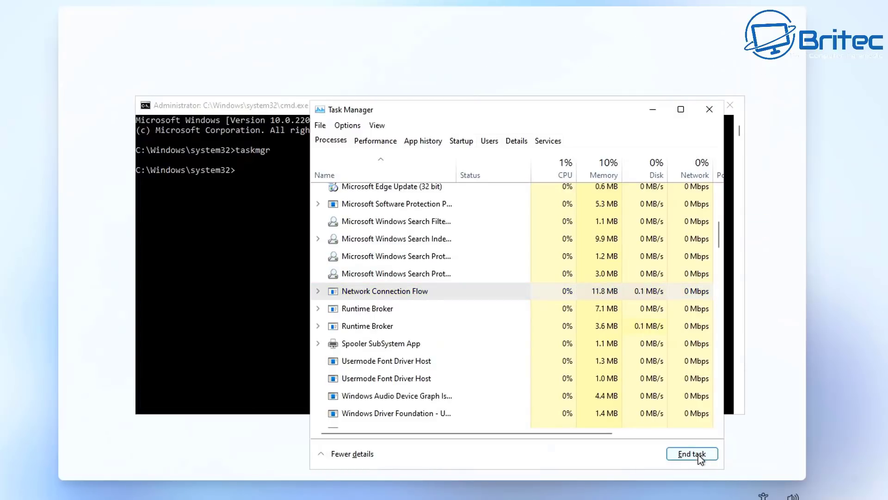
pyautogui.moveTo(624, 109); pyautogui.dragTo(577, 105)
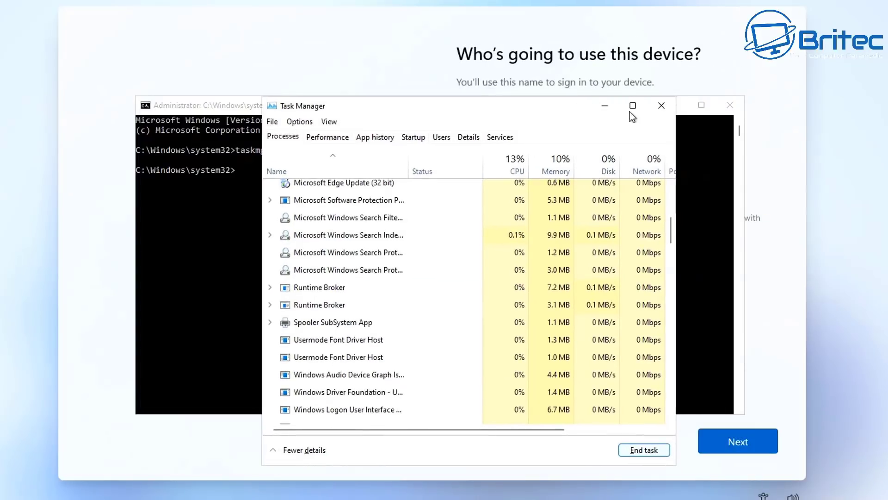
pyautogui.click(660, 109)
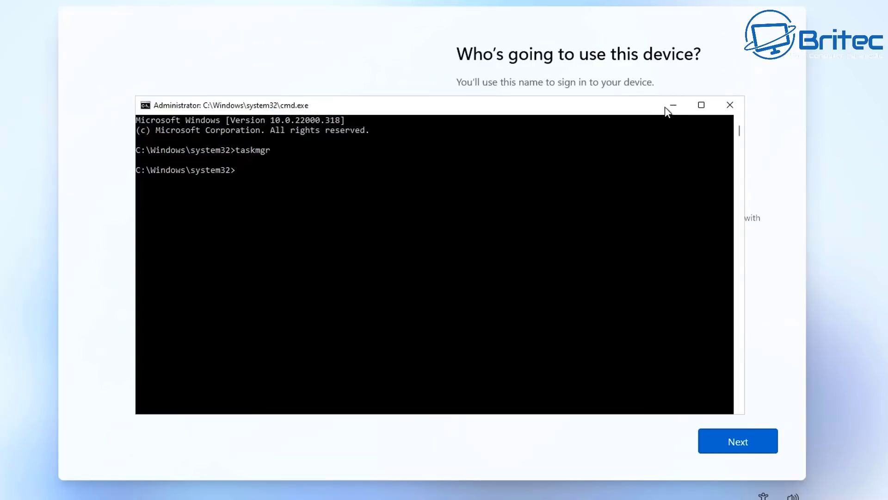
# Step: Close the command prompt and create local account 'ItsMe' with no password
pyautogui.click(729, 105)
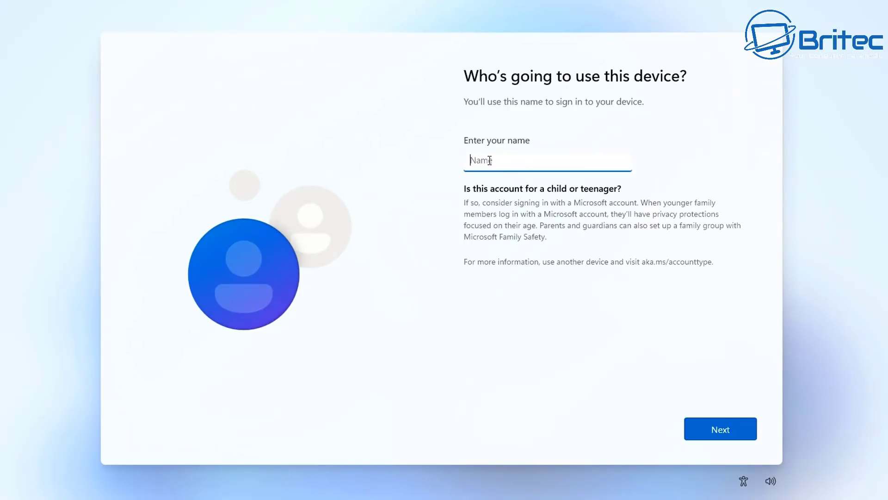
pyautogui.write('ItsMe')
pyautogui.click(713, 430)
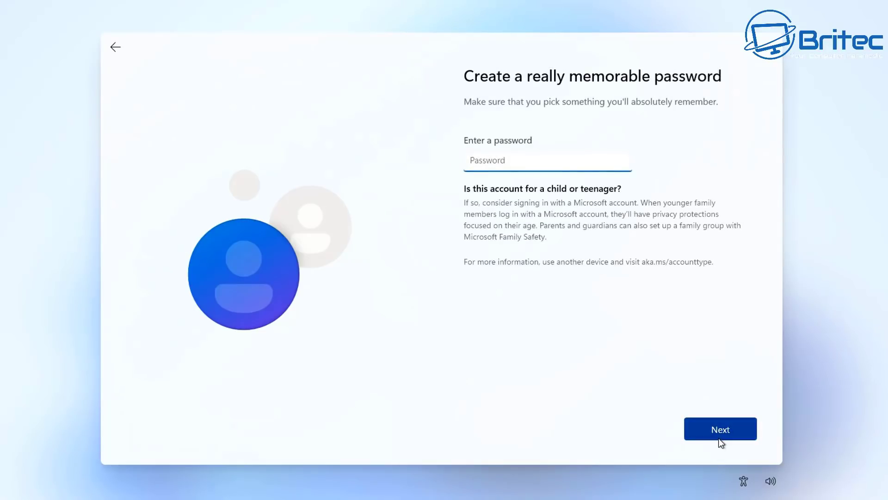
pyautogui.click(720, 435)
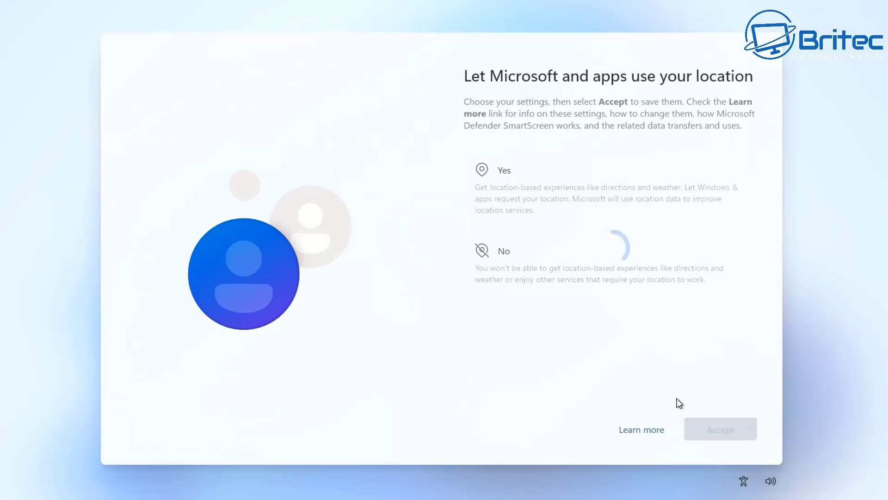
# Step: Decline location and Find my device, and send only required diagnostic data
pyautogui.click(559, 260)
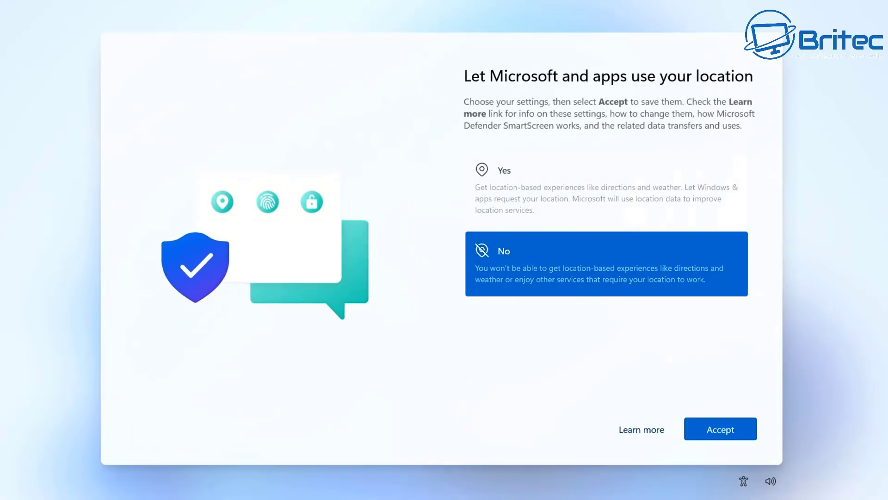
pyautogui.click(747, 429)
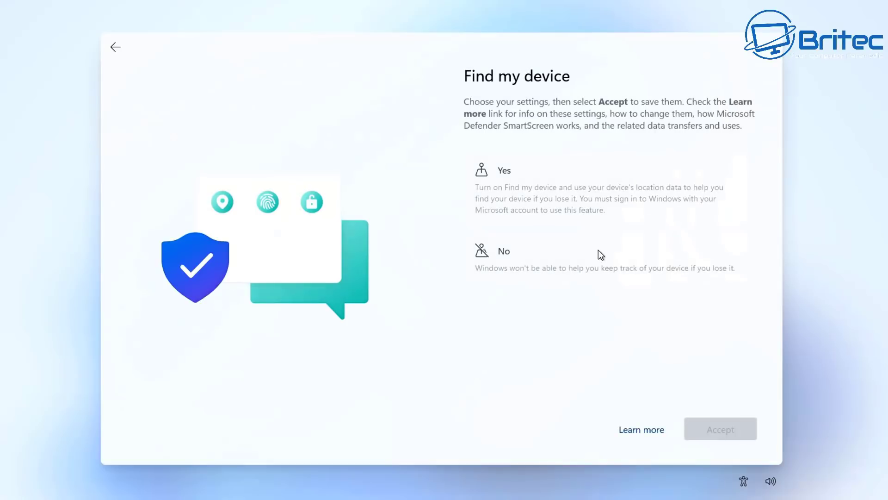
pyautogui.click(600, 252)
pyautogui.click(713, 428)
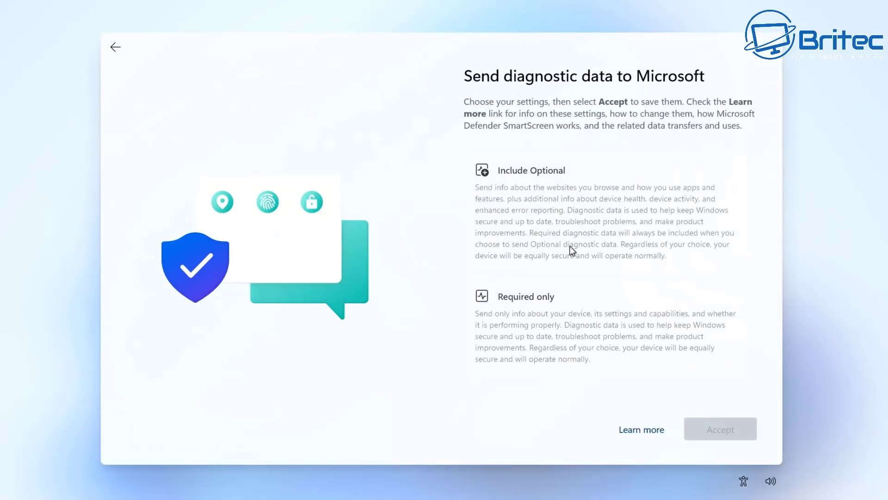
pyautogui.click(573, 335)
pyautogui.click(716, 427)
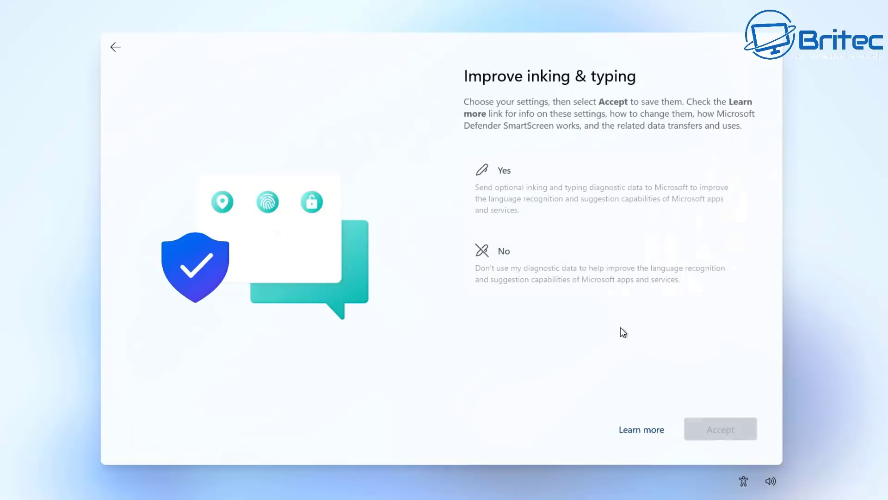
# Step: Decline inking and typing, tailored experiences and advertising ID
pyautogui.click(573, 262)
pyautogui.click(727, 429)
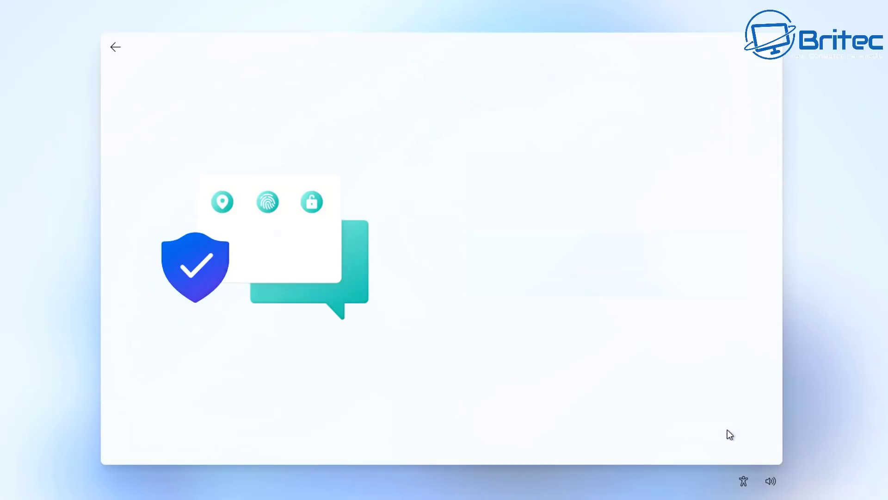
pyautogui.click(604, 309)
pyautogui.click(736, 435)
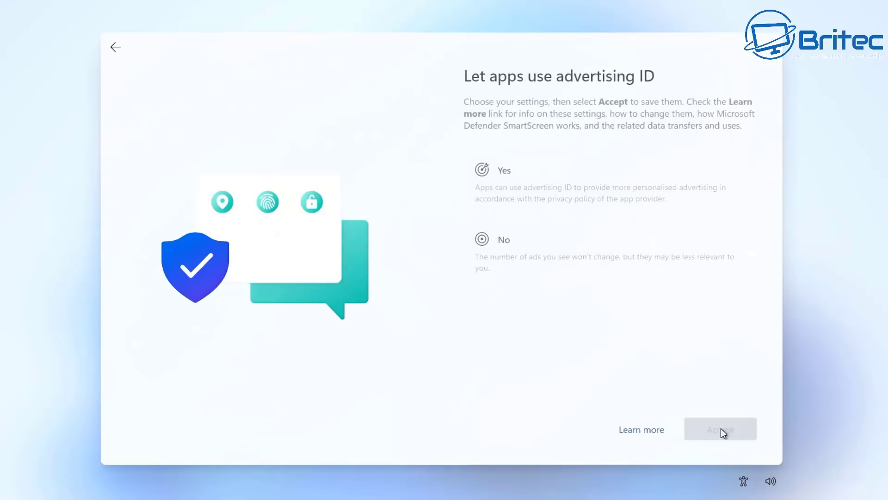
pyautogui.click(603, 262)
pyautogui.click(730, 429)
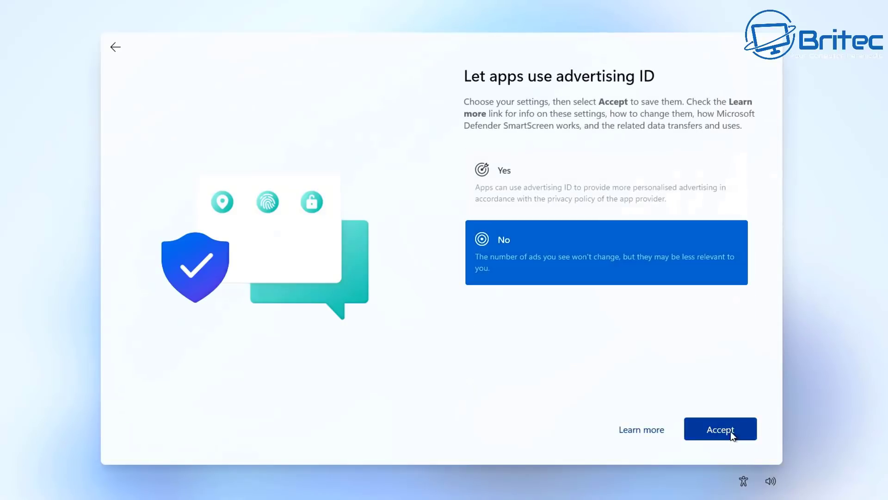